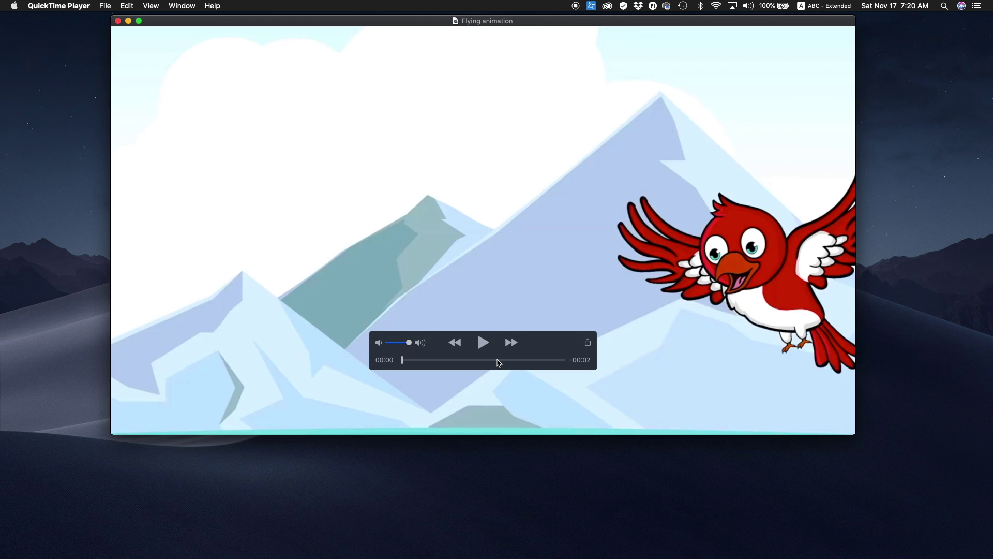
Play the Flying animation clip through in QuickTime, then close its window.
click(485, 344)
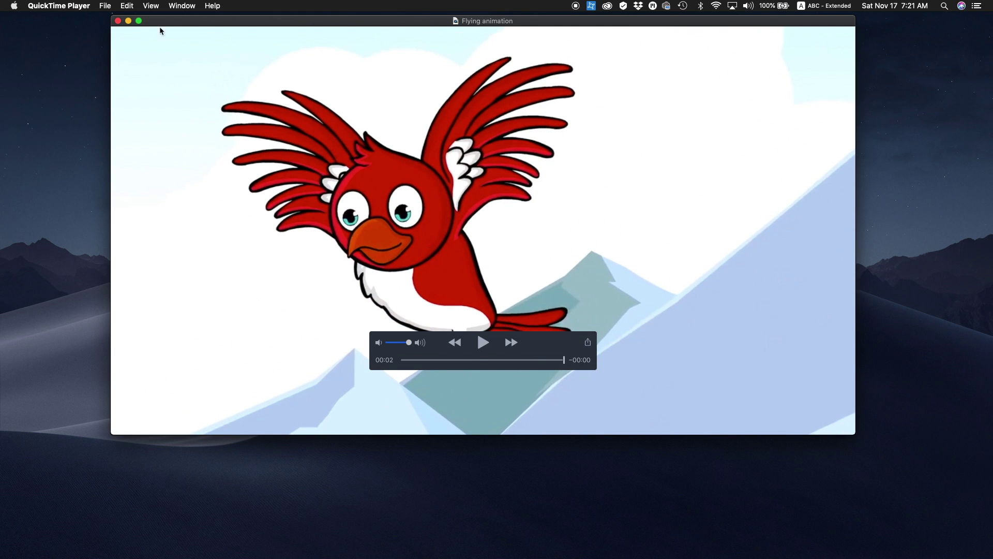
click(118, 21)
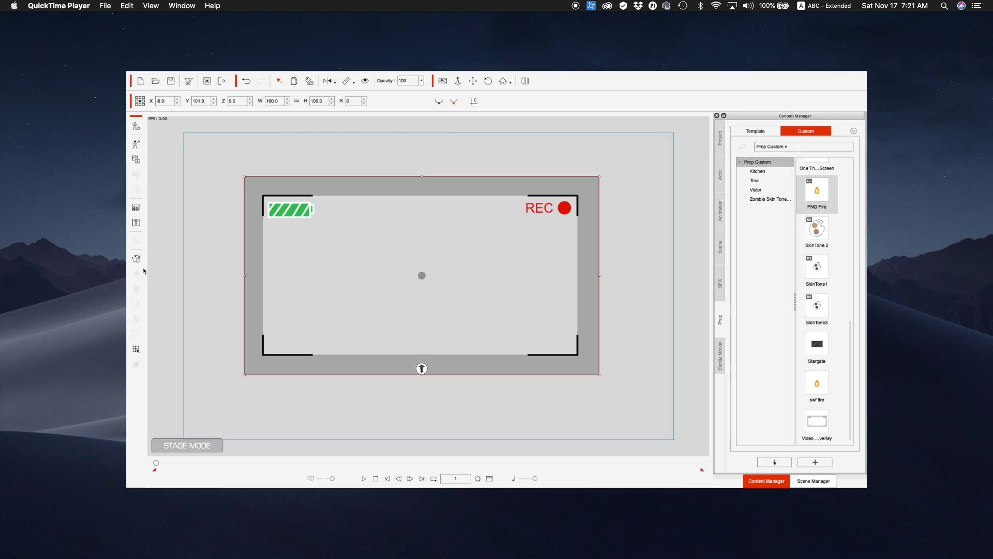
Show the Full Battery prop's sprite list with its battery-level sprites.
click(136, 259)
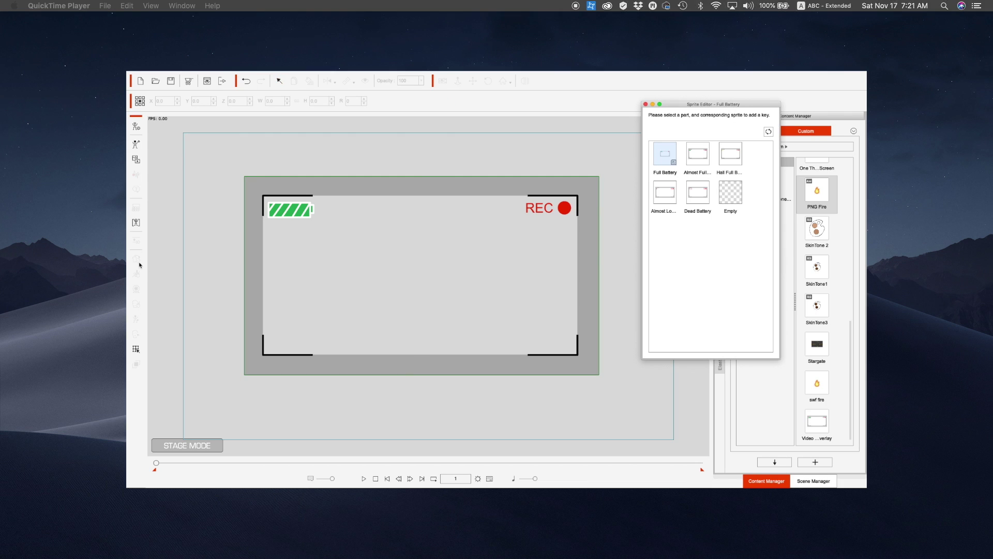
Step the battery through almost-full, half-full, almost-low and Dead Battery sprites, then play it.
click(694, 159)
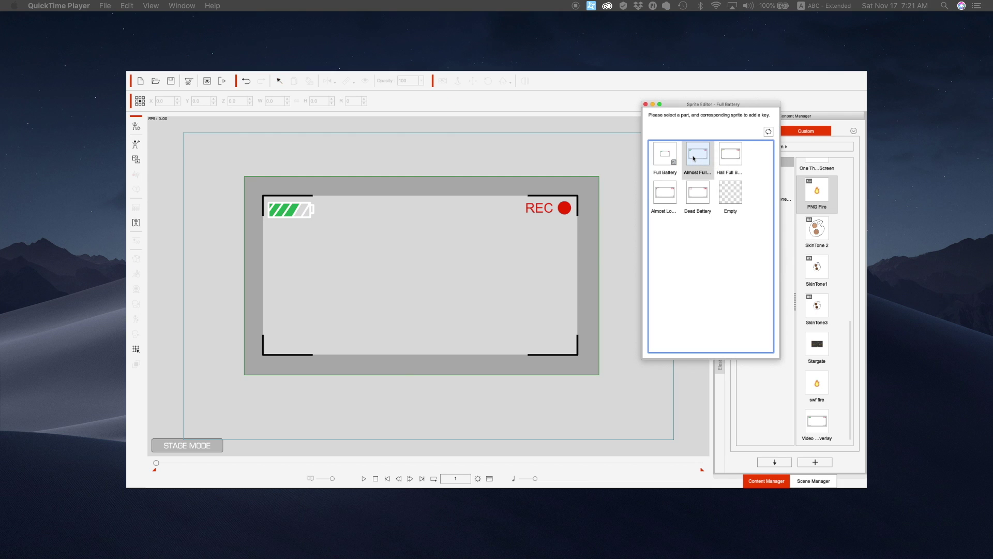
click(726, 160)
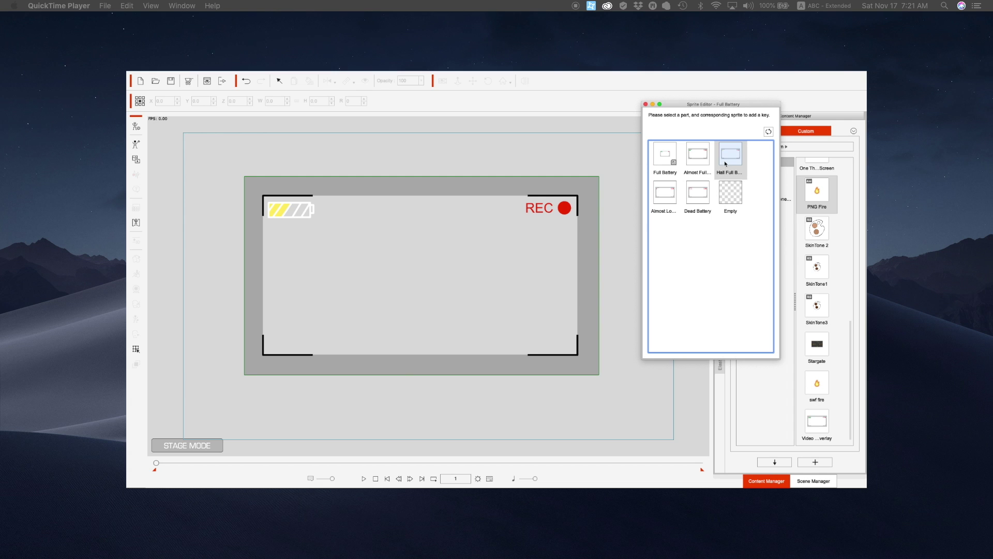
click(667, 198)
click(698, 193)
click(364, 479)
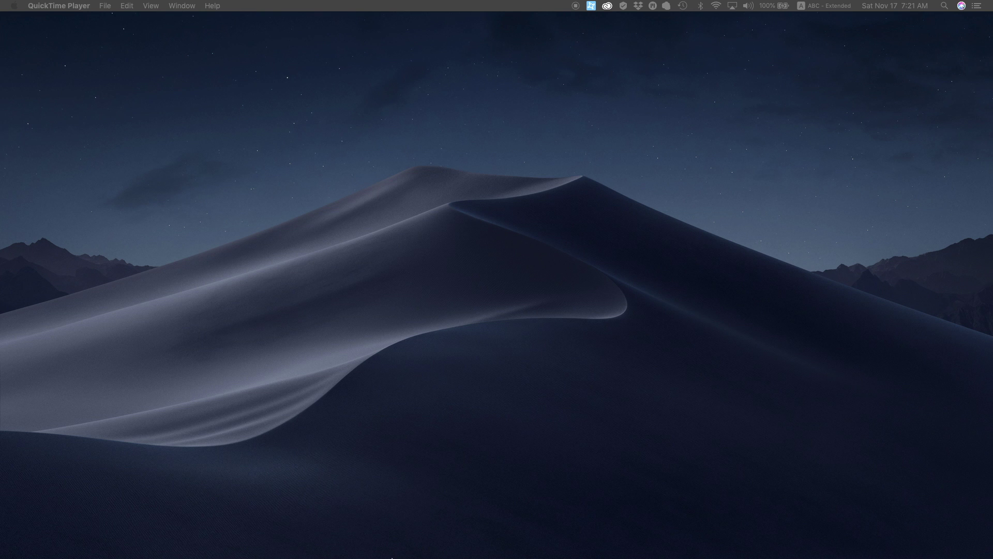
In CrazyTalk, unhide Door Closed, centre it on stage, and open its Sprite Editor beside it.
mouse_move(410, 543)
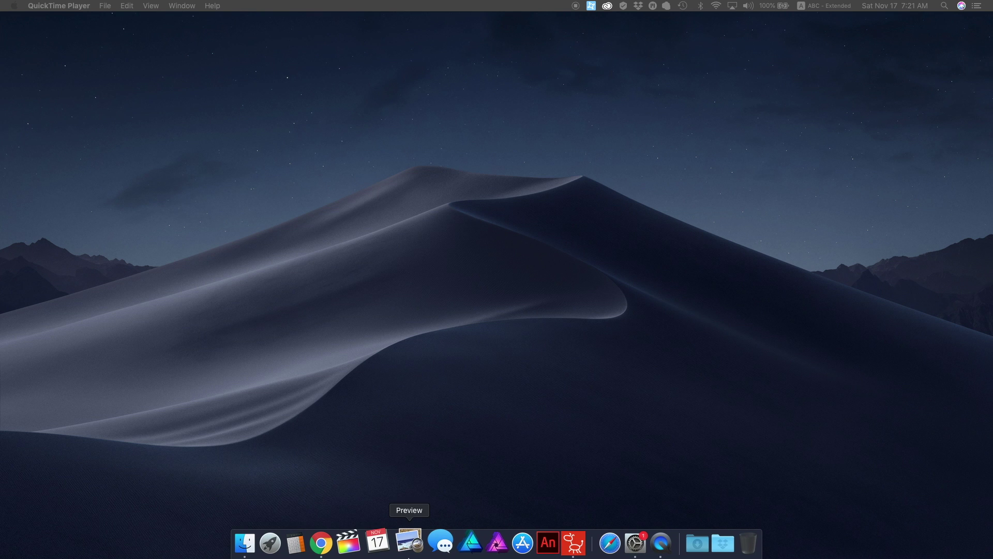
click(562, 542)
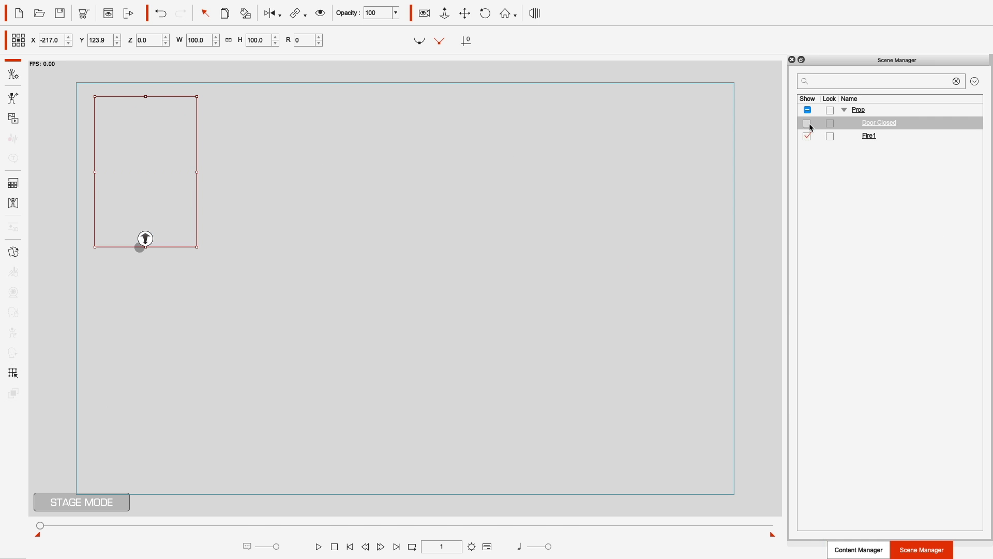
click(807, 123)
drag(151, 170, 422, 253)
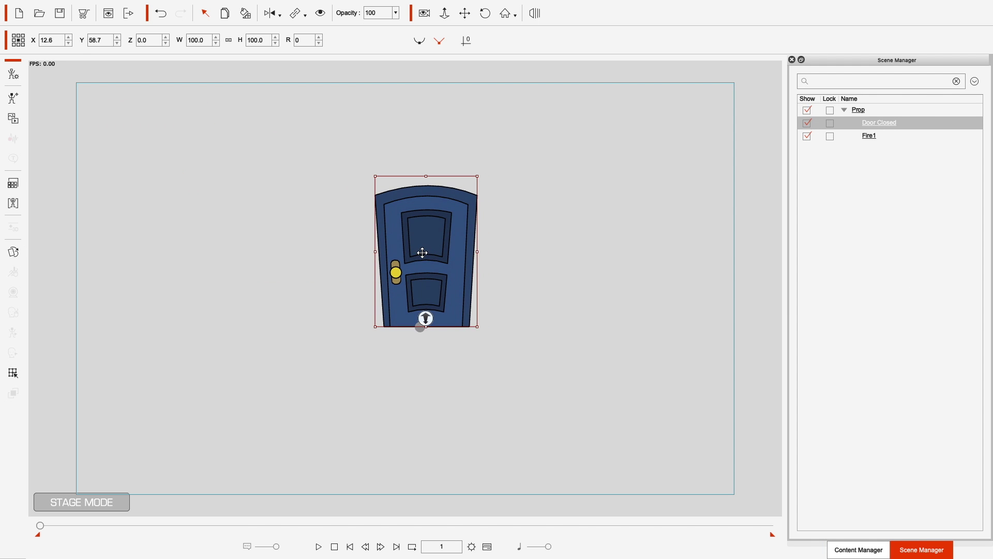
click(16, 253)
drag(440, 77, 621, 116)
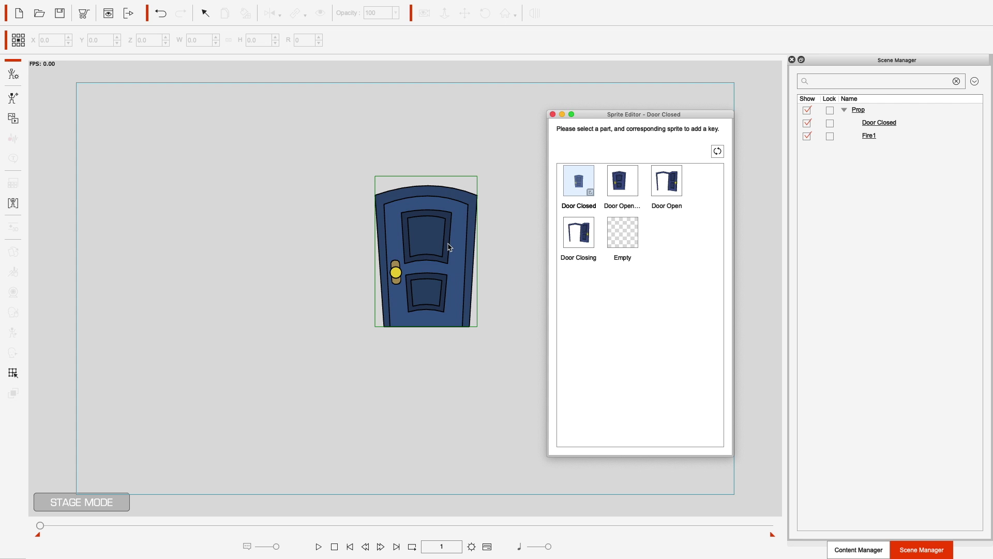
Key the Door Opening sprite at frame 1 and play to frame 42.
click(670, 199)
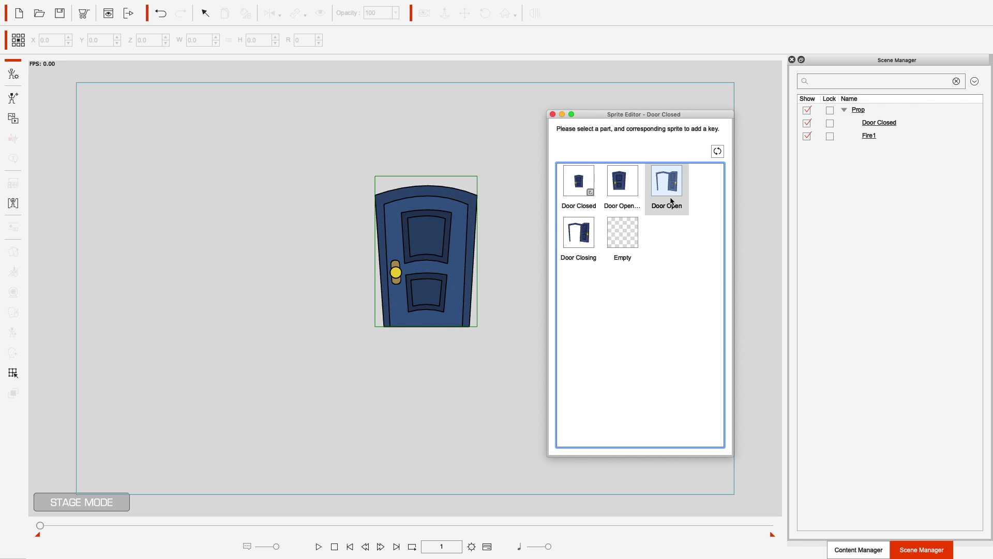
click(613, 196)
click(318, 547)
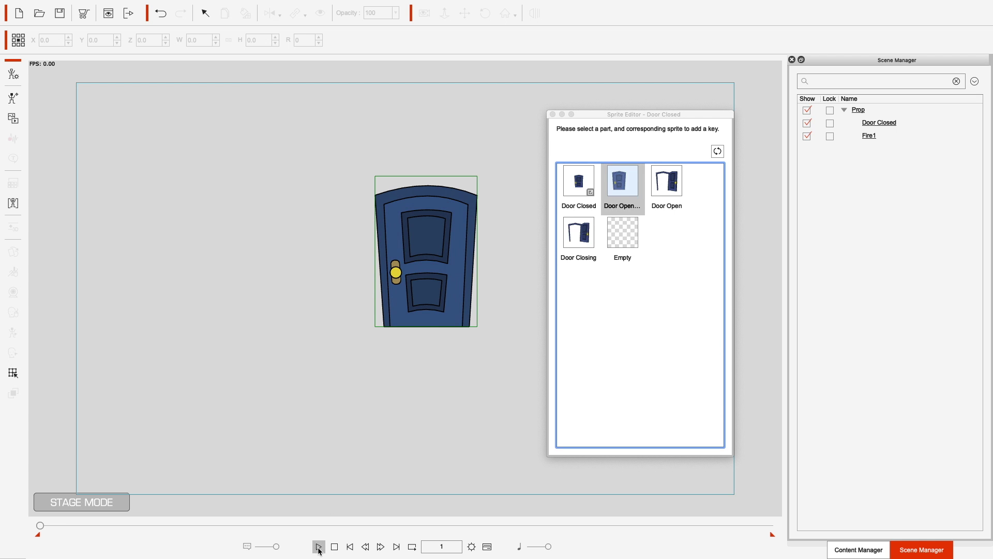
click(319, 548)
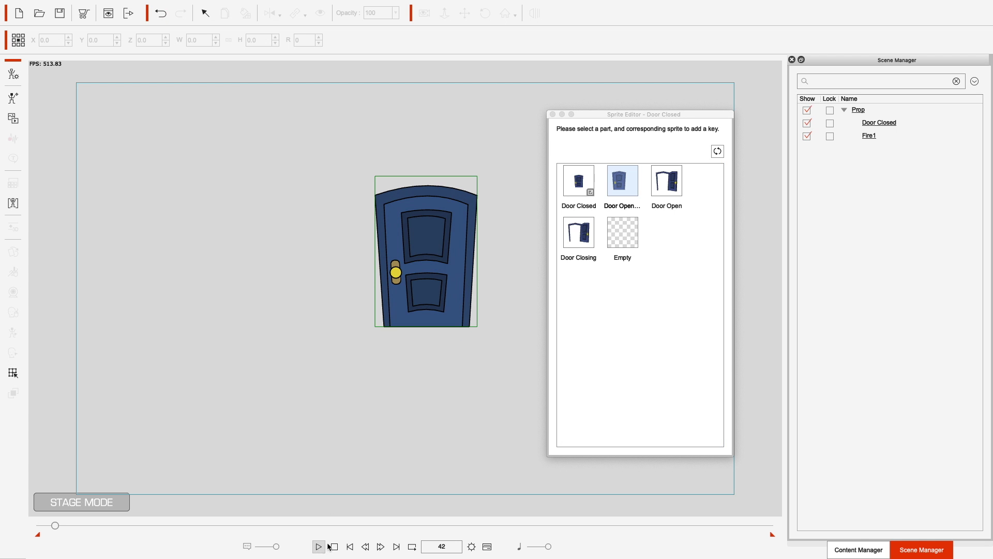
Key the Door Closing sprite at frame 42, play it through, and close the Sprite Editor.
click(573, 235)
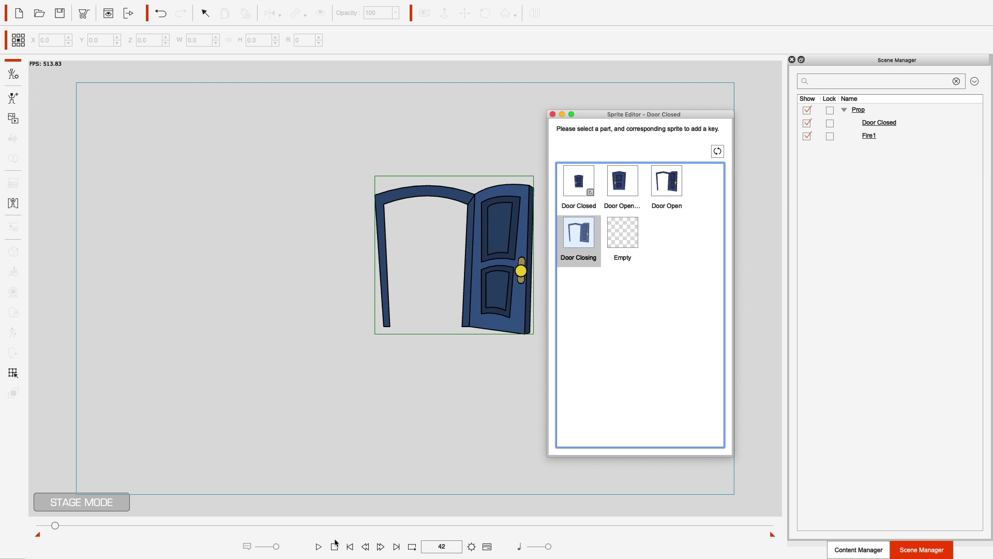
click(319, 547)
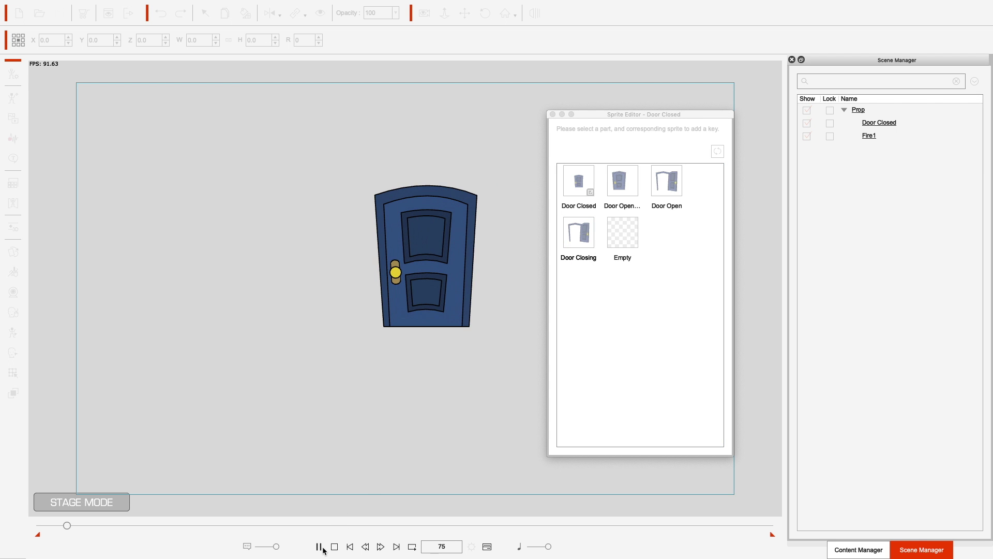
click(321, 547)
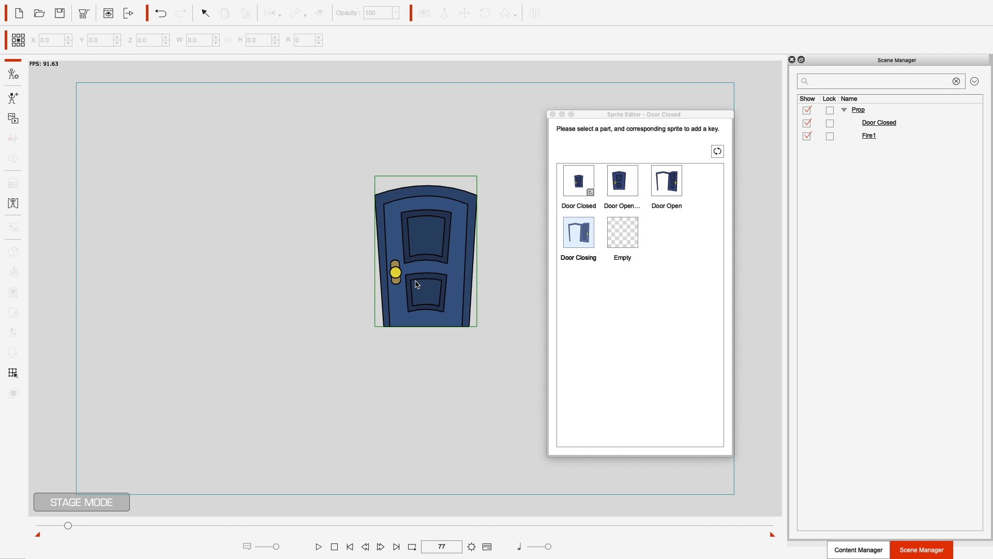
click(553, 113)
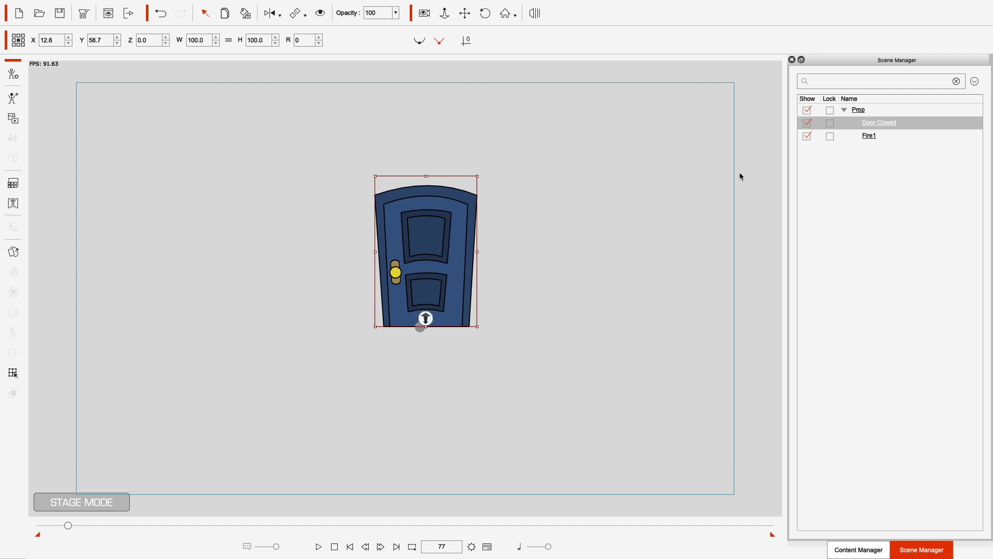
Unhide the Fire1 prop and delete the Door Closed prop.
click(843, 136)
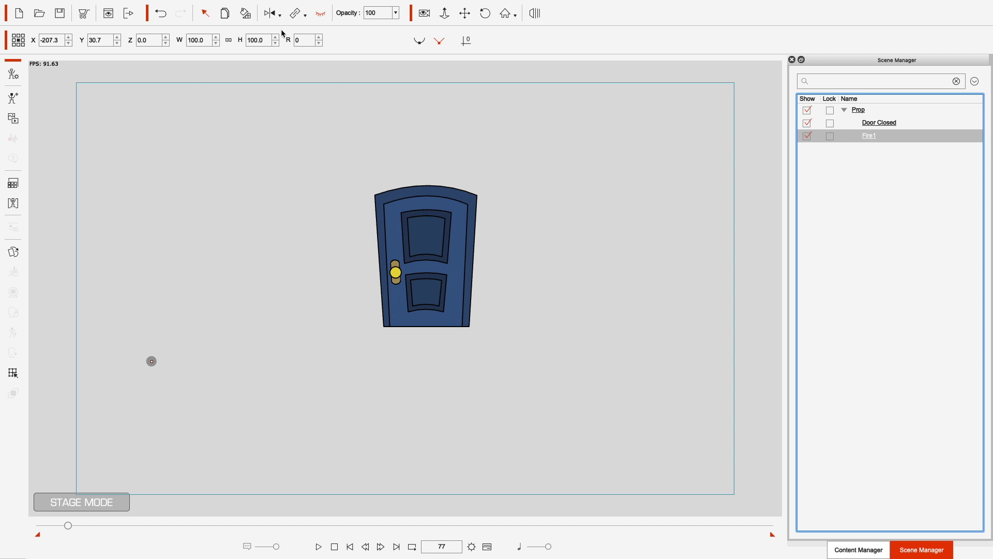
click(321, 13)
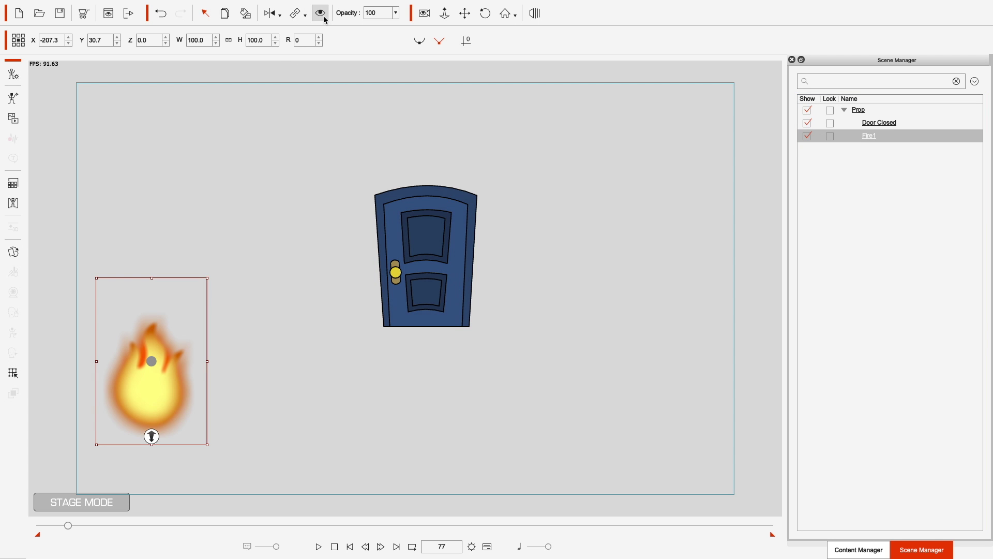
click(414, 186)
click(414, 192)
key(Delete)
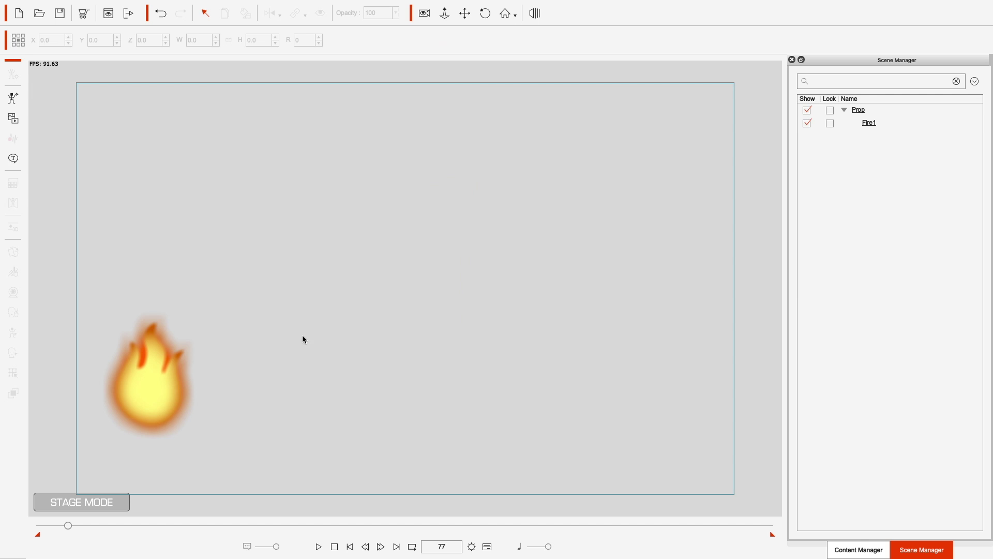
Move the fire to the stage centre and remove its object animation.
click(186, 359)
drag(186, 359, 463, 284)
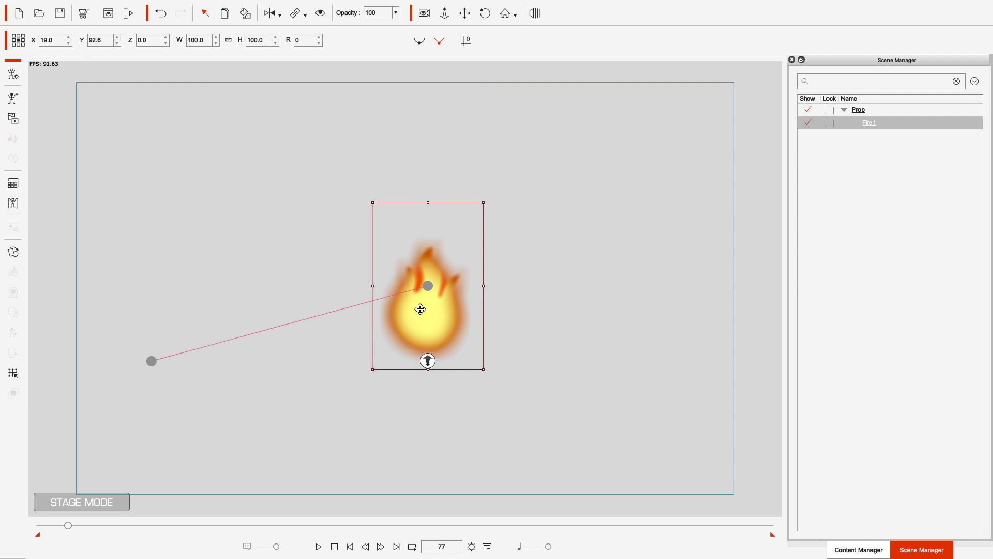
right_click(422, 311)
click(458, 373)
Replay the fire, preview its built-in Animation action, and show Fire1's Timeline.
click(350, 547)
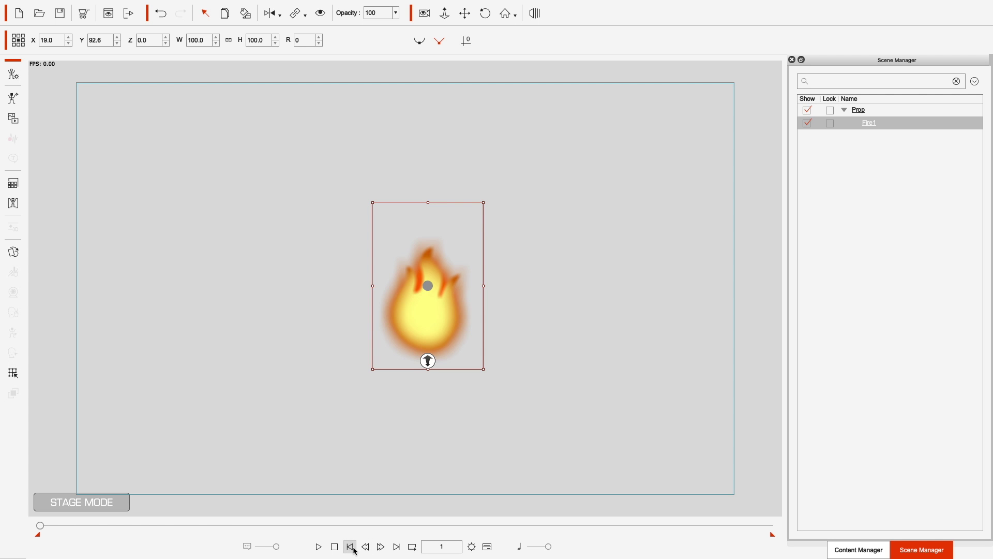
click(320, 546)
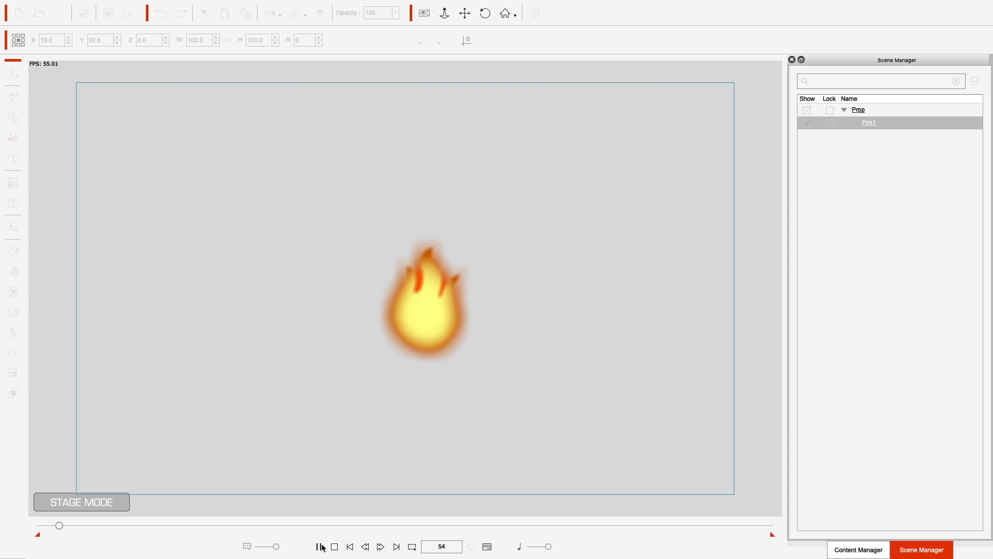
click(350, 546)
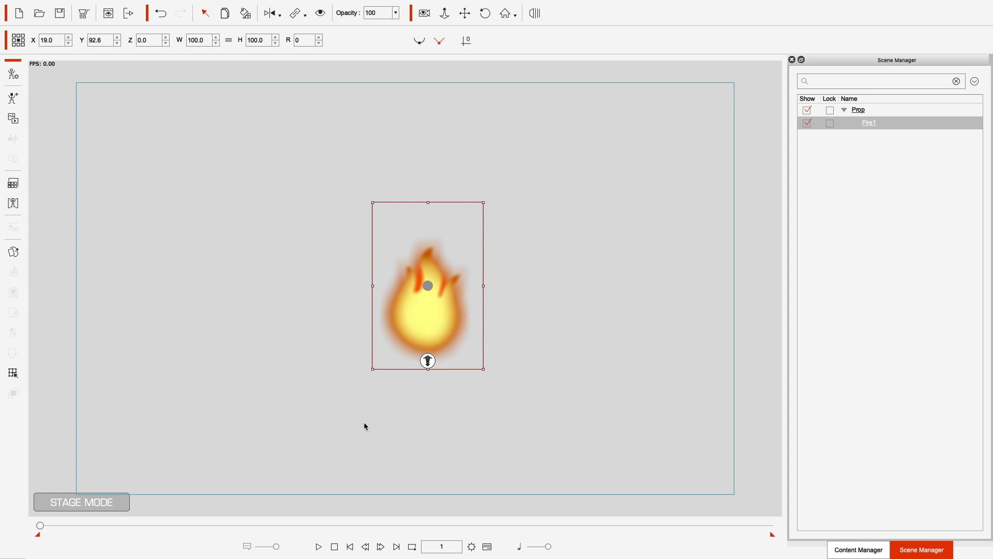
right_click(422, 318)
mouse_move(486, 326)
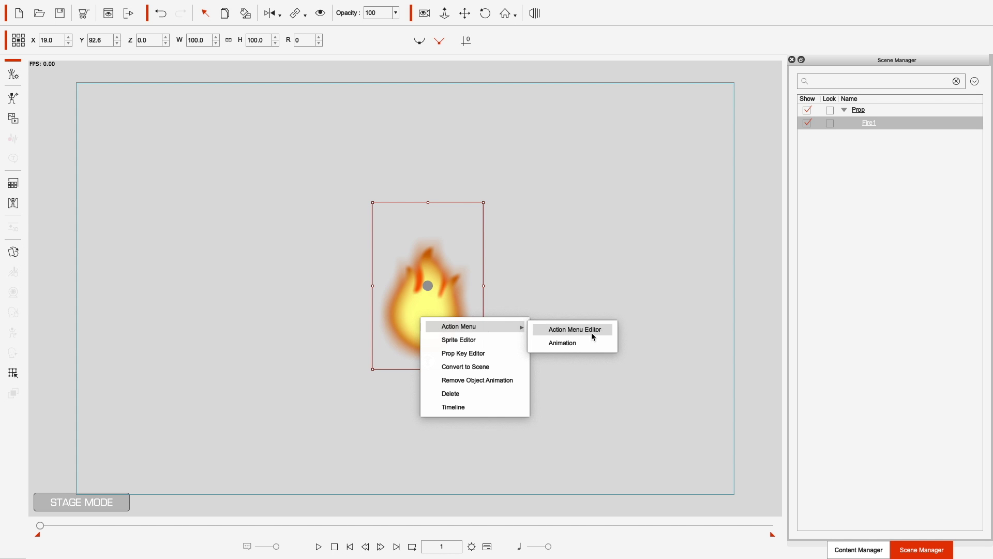
click(581, 343)
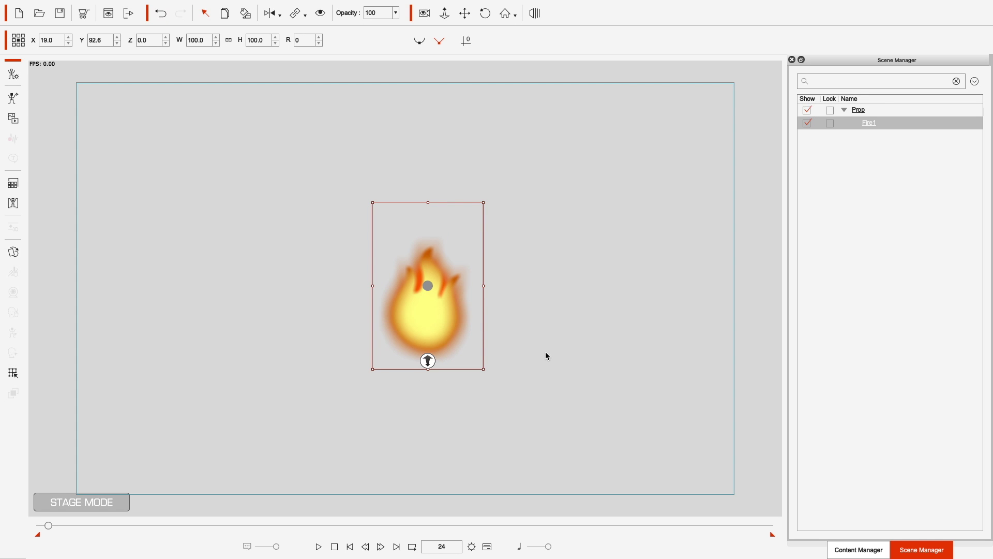
key(F3)
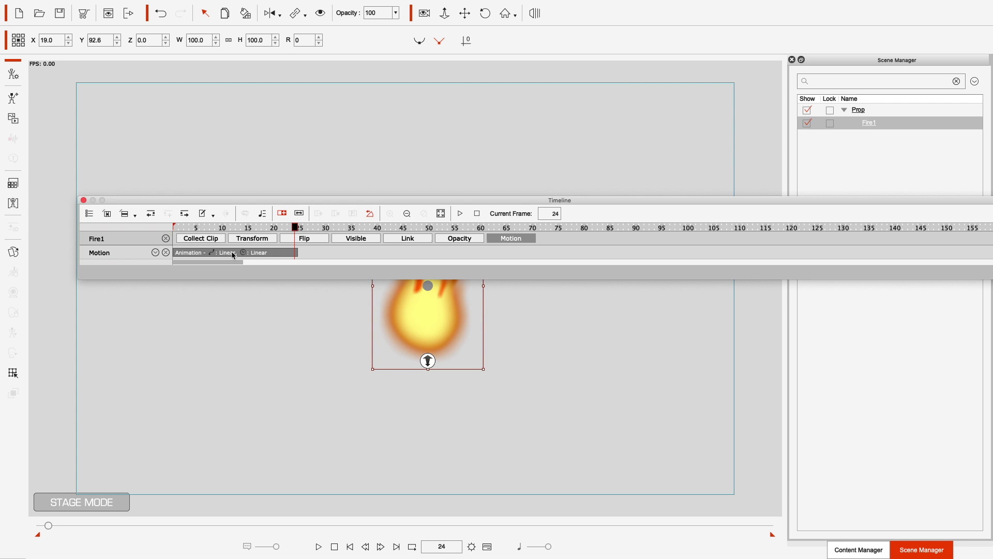
Close the Fire1 timeline and delete the fire prop, leaving the stage empty.
click(82, 202)
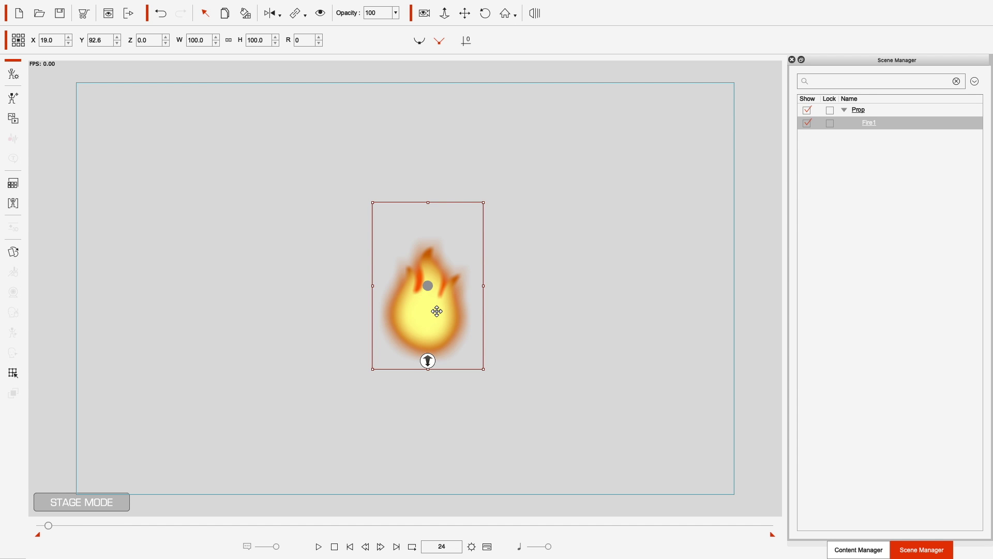
key(Delete)
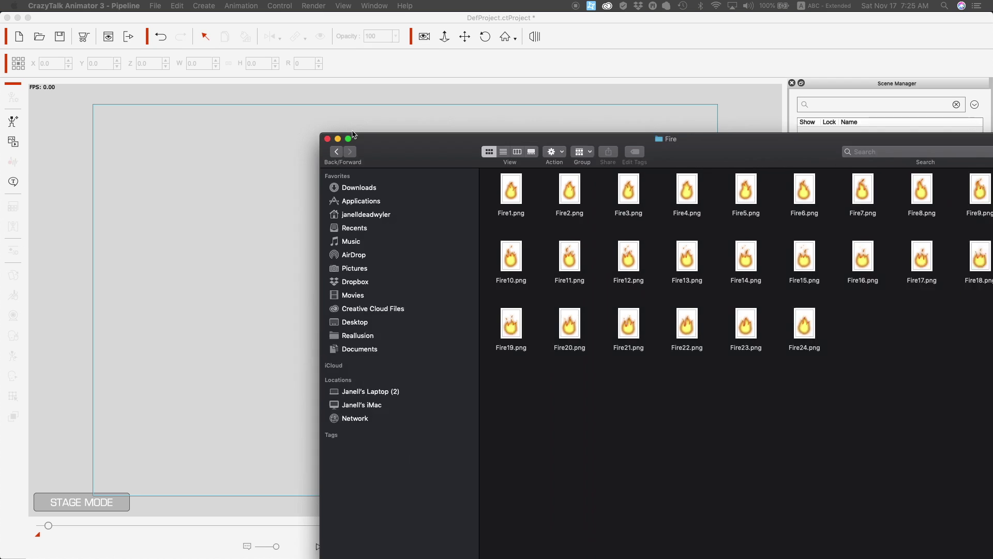
drag(378, 143, 167, 73)
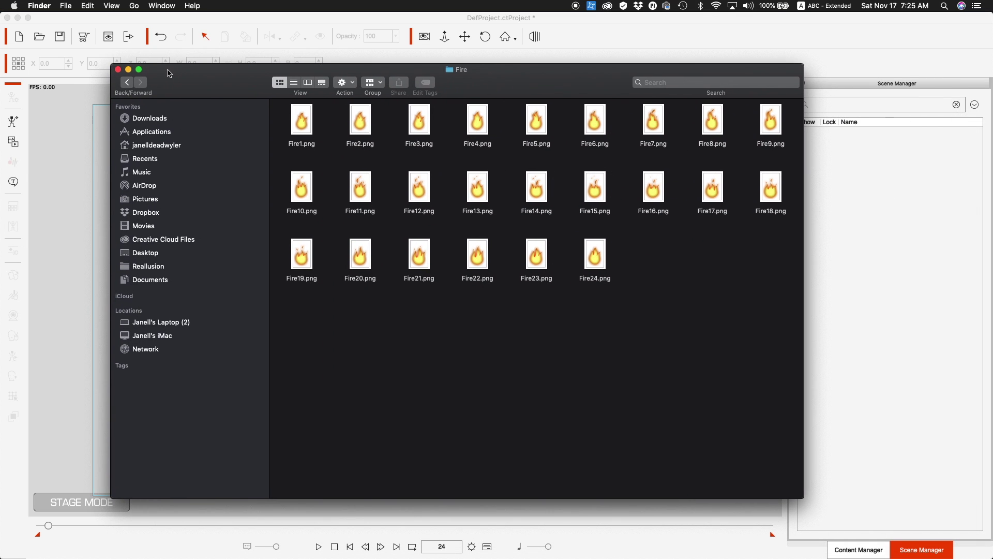
Drag Fire1.png from the Finder Fire folder onto the CrazyTalk stage.
click(307, 125)
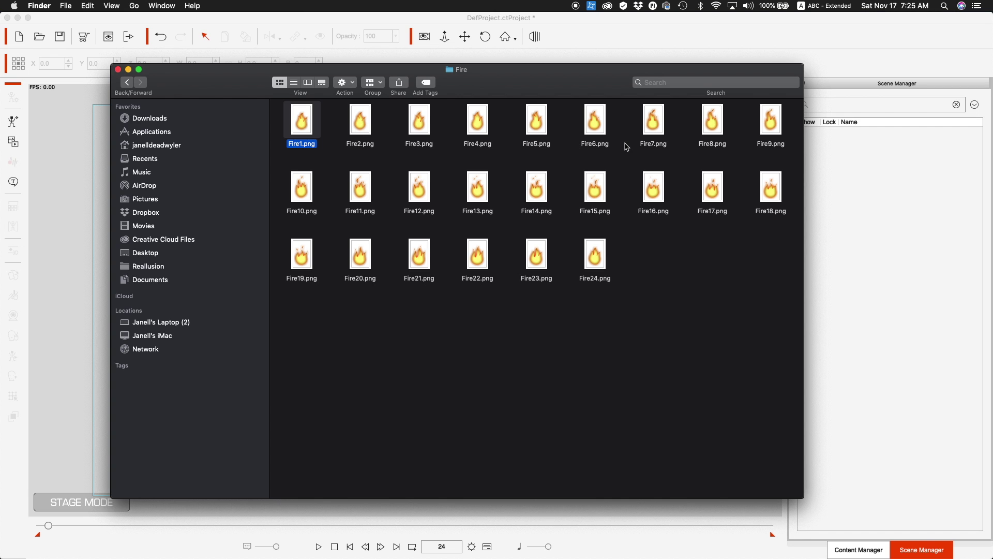
drag(228, 90, 557, 83)
drag(634, 120, 305, 209)
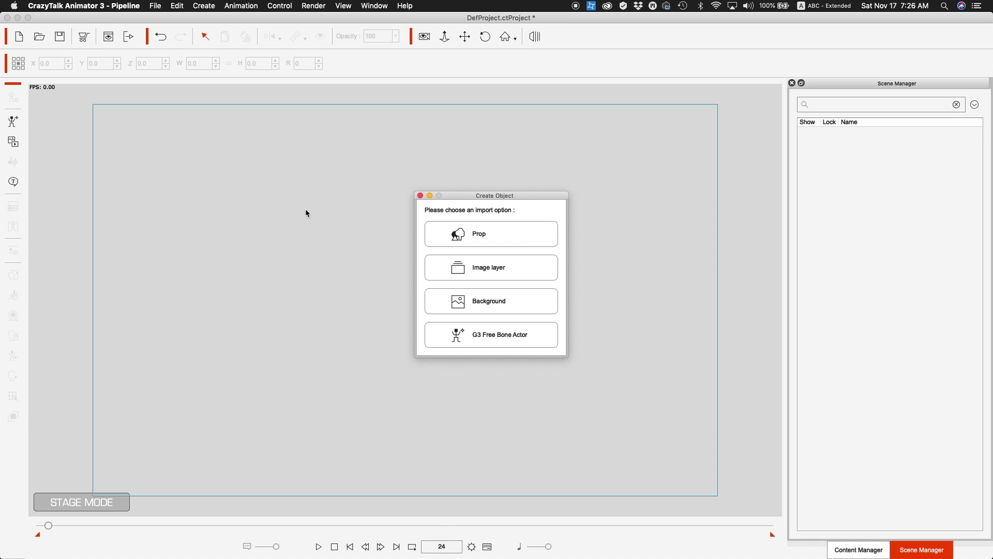
Import Fire1.png as a prop and edit it in Composer Mode.
click(486, 230)
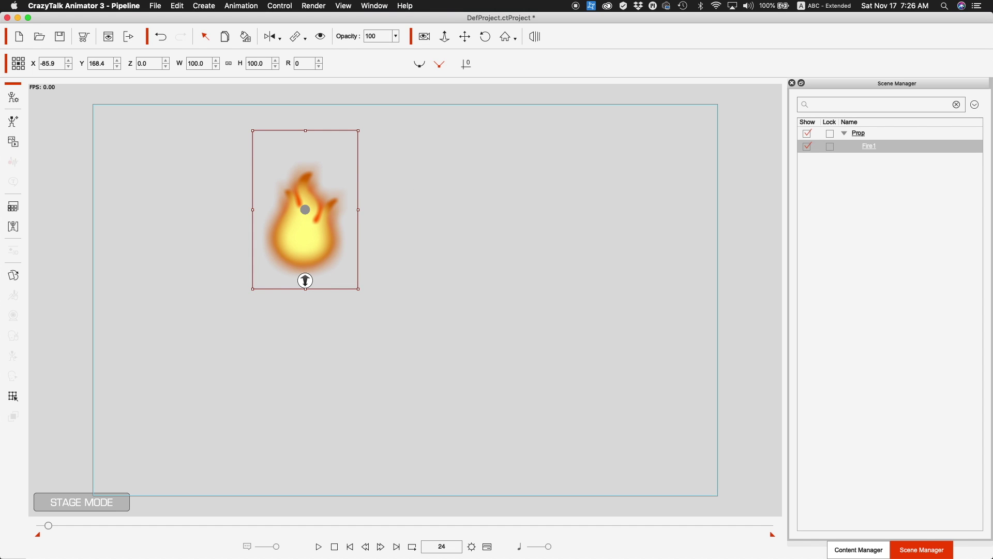
click(14, 98)
click(407, 302)
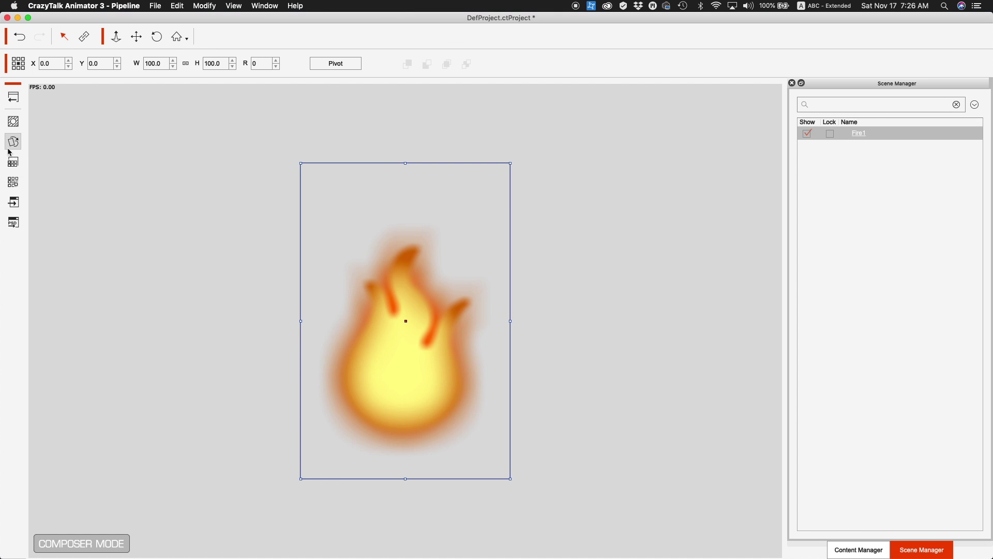
Delete the original Fire1 sprite in the Sprite Editor and browse the Fire folder for new sprites.
click(12, 143)
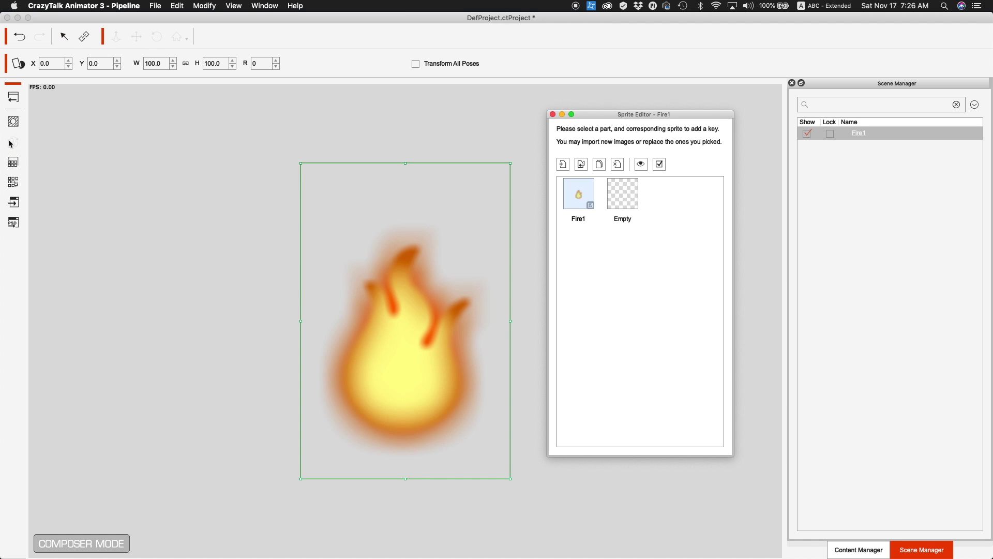
double_click(588, 198)
click(618, 165)
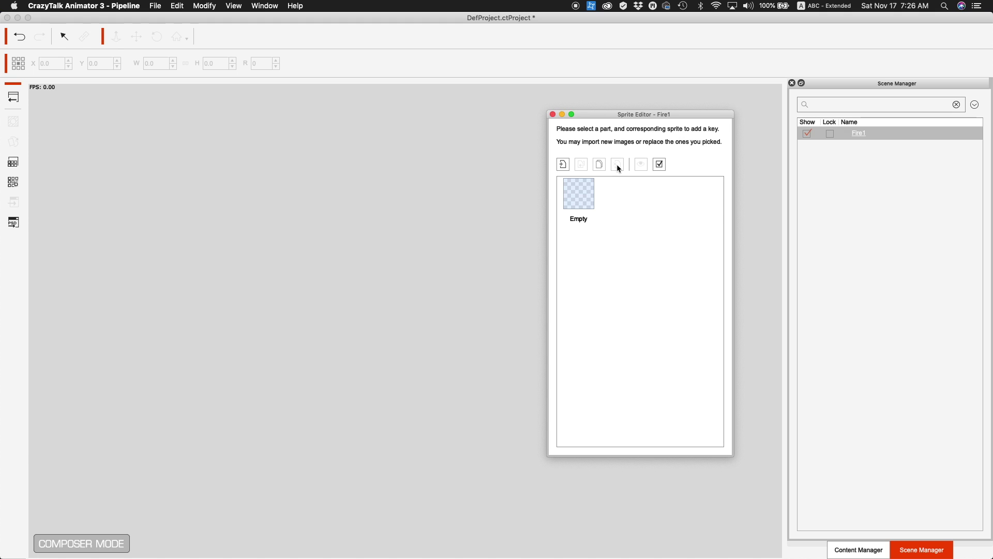
click(561, 165)
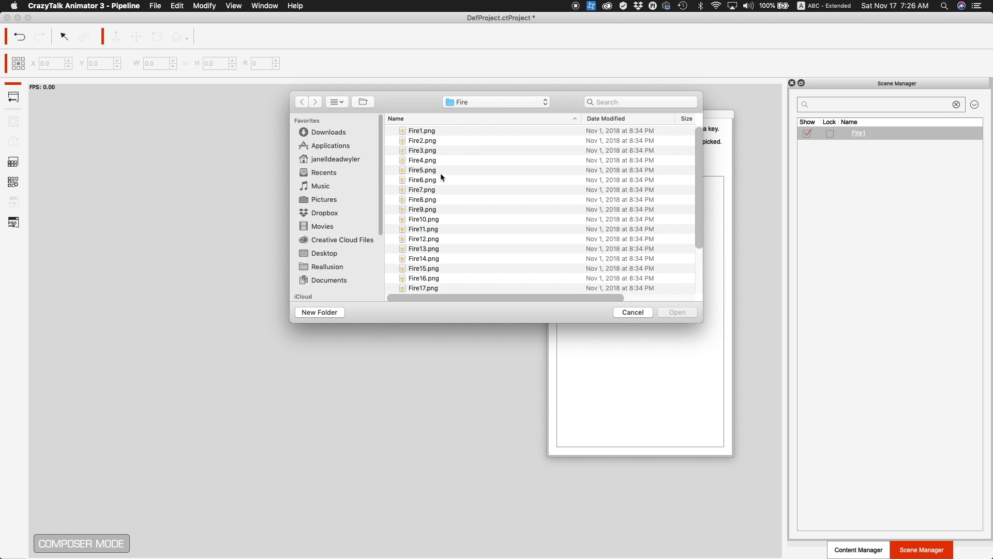
Select Fire1.png through Fire24.png in the Fire folder and import them as sprites.
click(433, 132)
scroll(440, 190, down, 3)
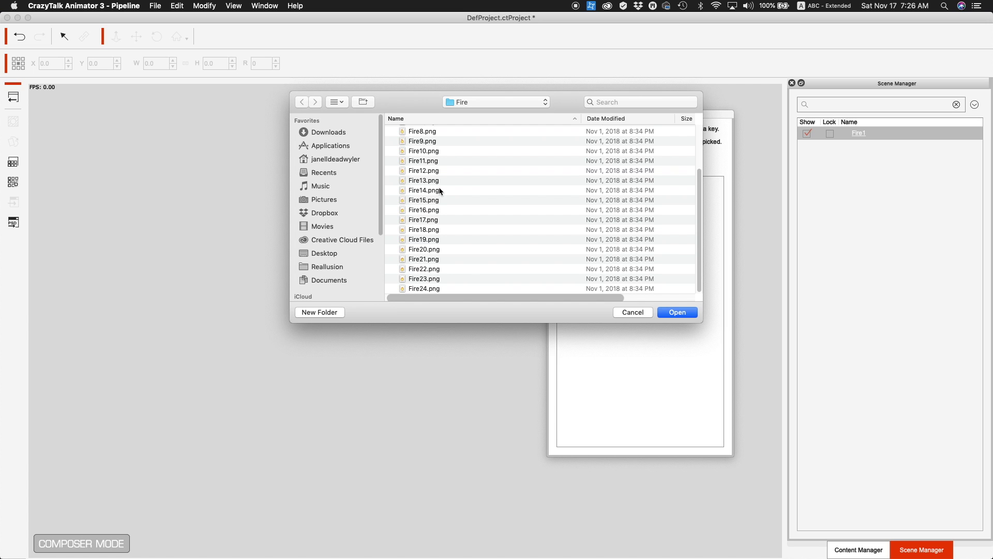
scroll(433, 139, up, 3)
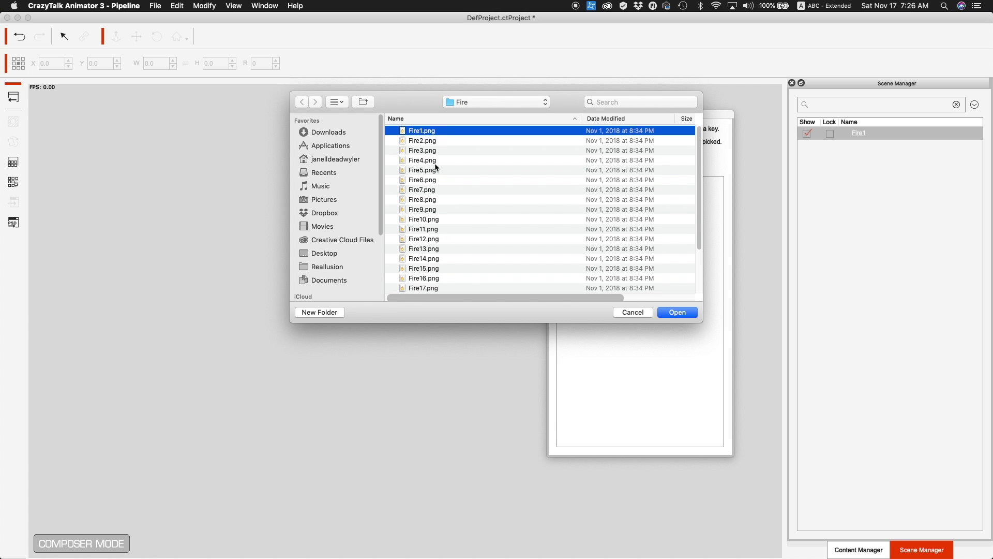
scroll(441, 195, down, 3)
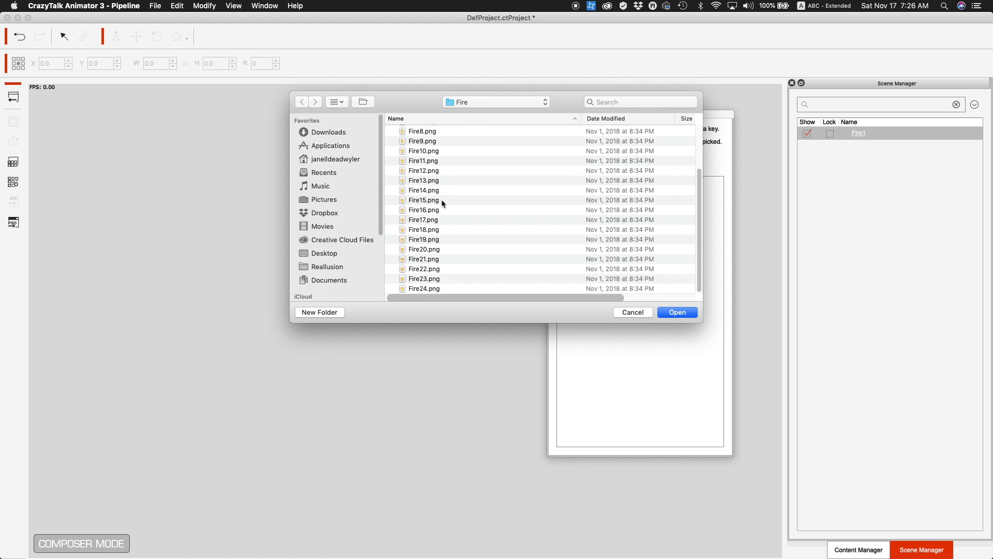
shift+click(431, 289)
click(676, 314)
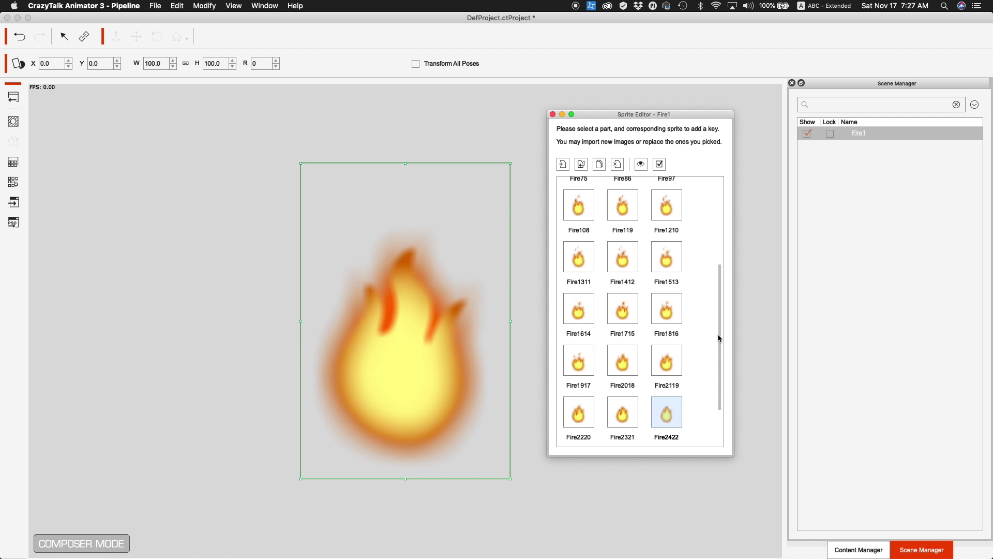
Scroll the Sprite Editor list back up to the first imported fire frames.
drag(718, 334, 723, 227)
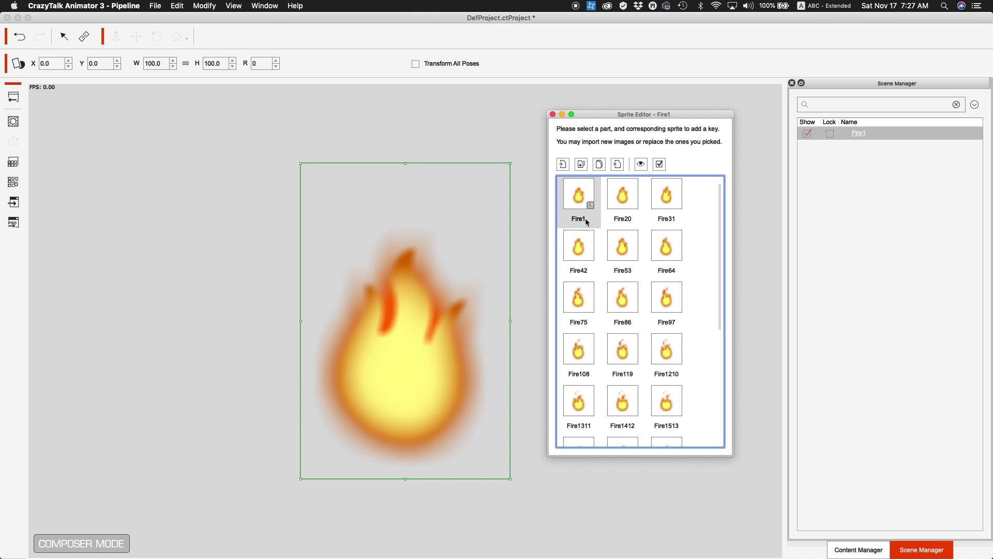
Rename sprites Fire20 and Fire31 to Fire2 and Fire3.
click(630, 221)
click(630, 222)
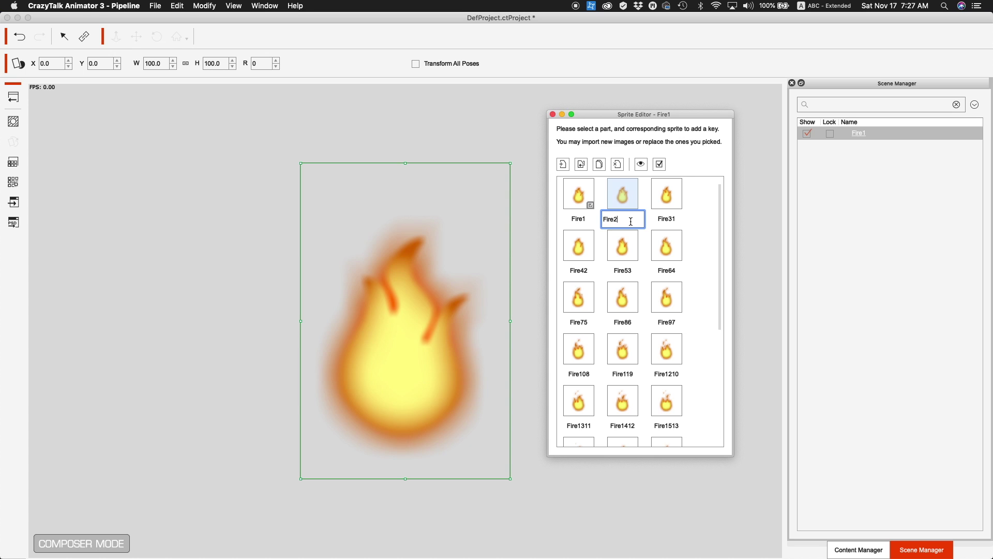
click(665, 224)
click(675, 218)
click(676, 218)
click(600, 257)
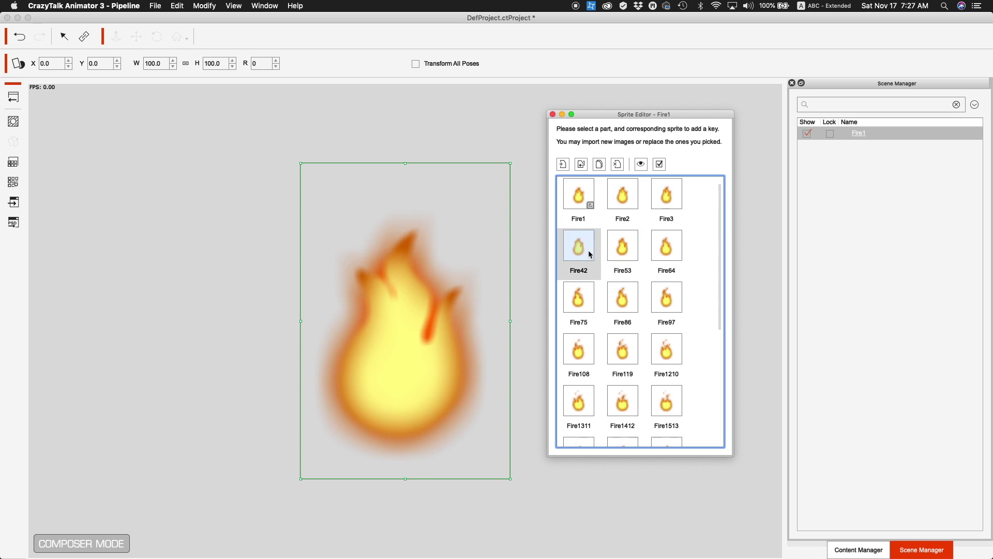
Rename Fire42 and Fire53 to Fire4 and Fire5, then close the Sprite Editor.
click(587, 270)
click(588, 270)
key(BackSpace)
click(634, 269)
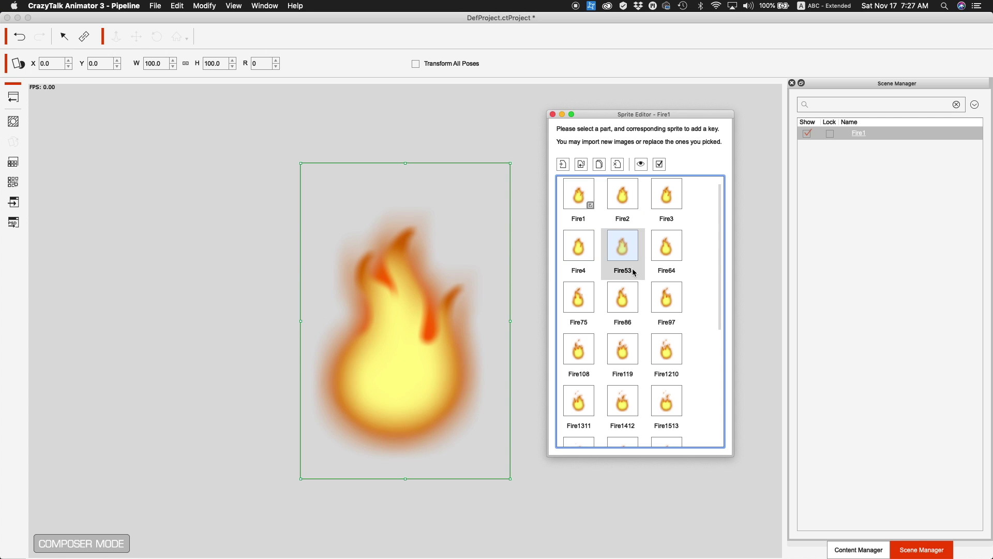
click(634, 269)
click(634, 270)
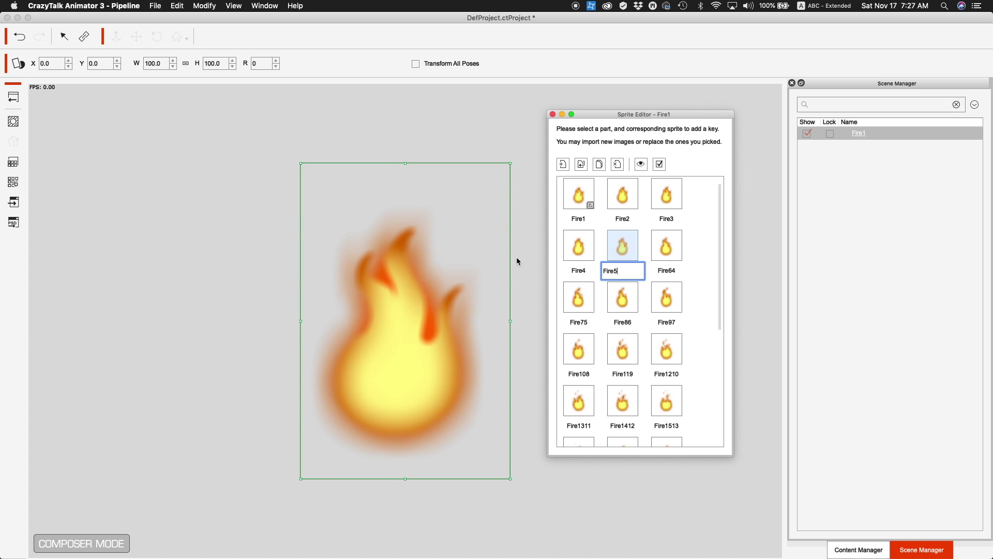
click(553, 114)
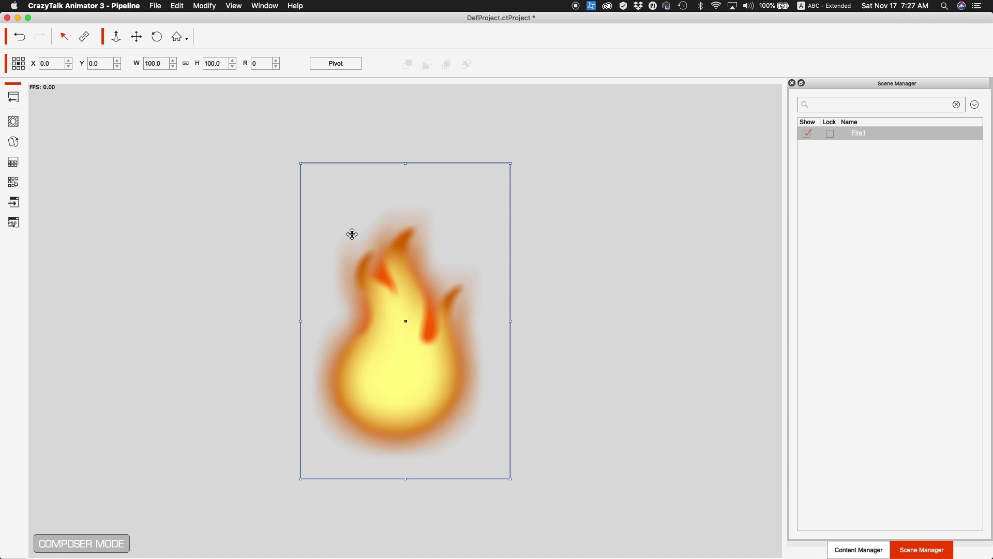
In Stage Mode, move the fire prop toward the stage centre and reopen its Sprite Editor.
click(19, 98)
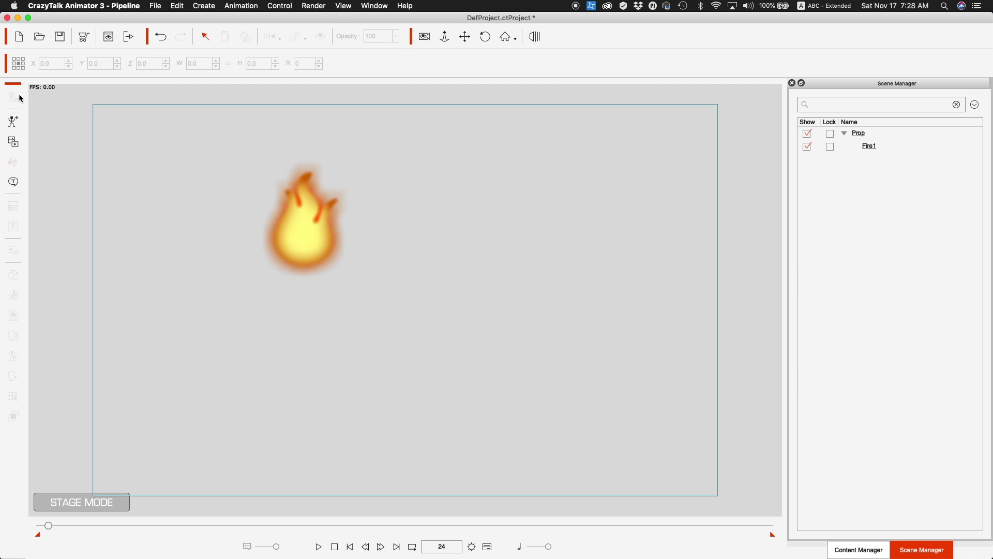
click(310, 260)
drag(310, 260, 340, 367)
mouse_move(364, 548)
click(378, 411)
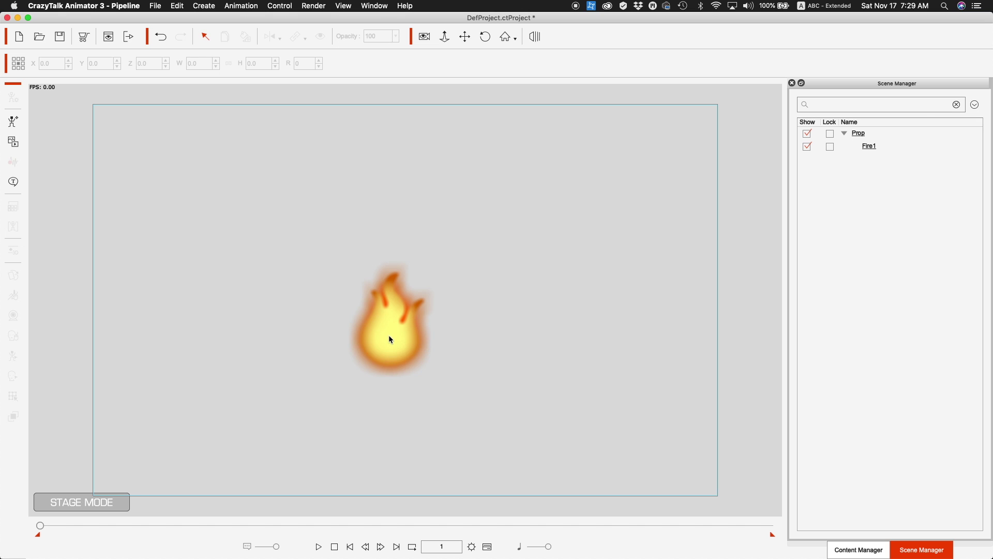
click(421, 328)
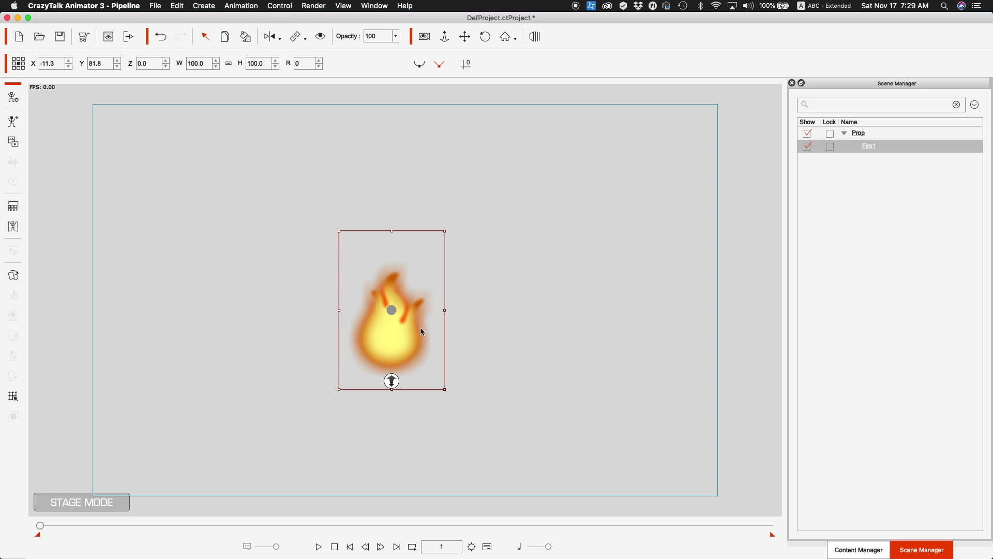
click(13, 275)
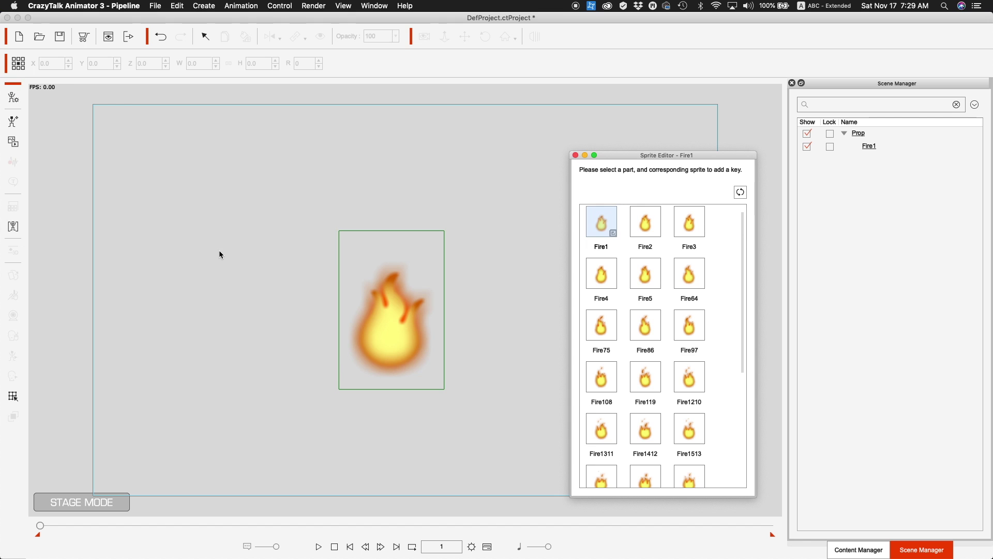
Key sprites Fire2 to Fire5 on frames 2 through 5.
click(380, 546)
click(635, 216)
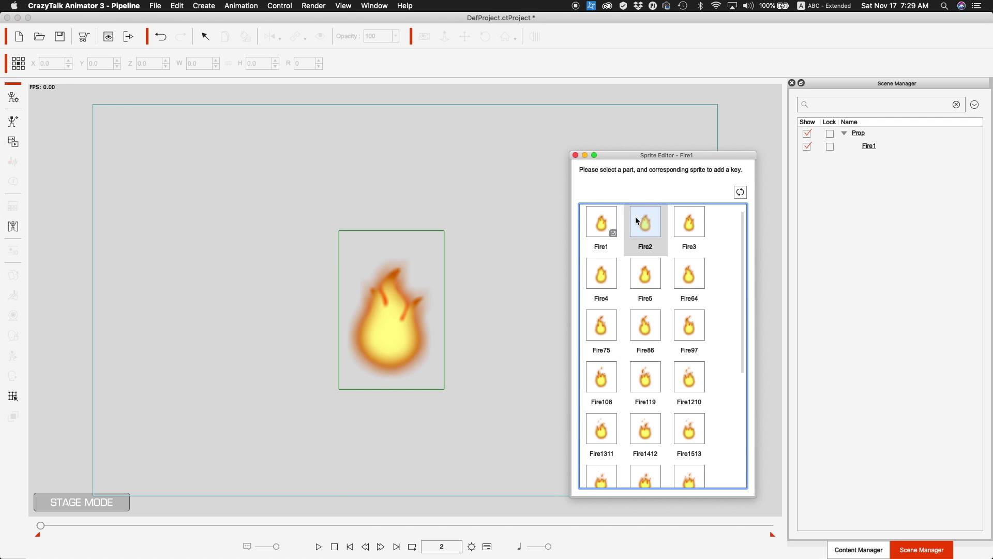
click(387, 545)
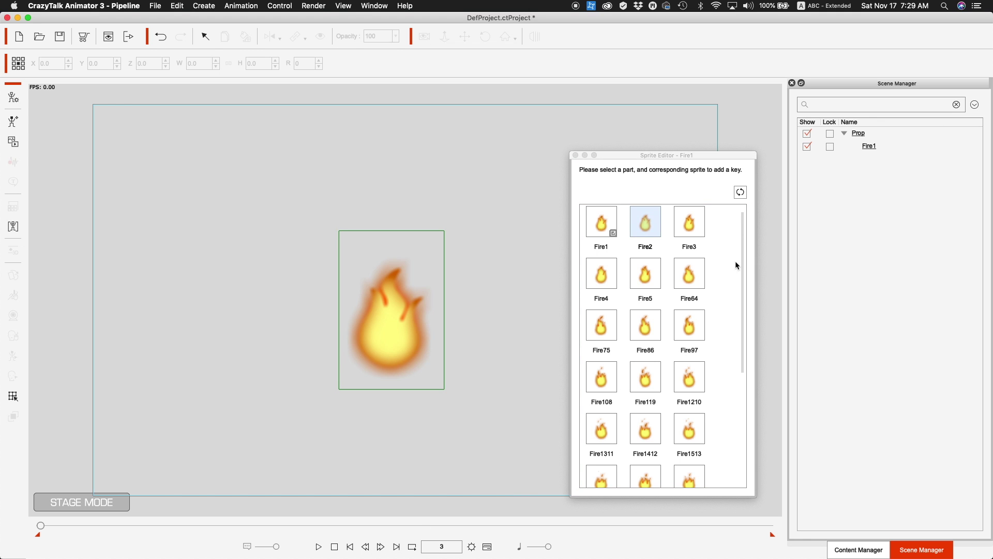
click(691, 235)
click(380, 546)
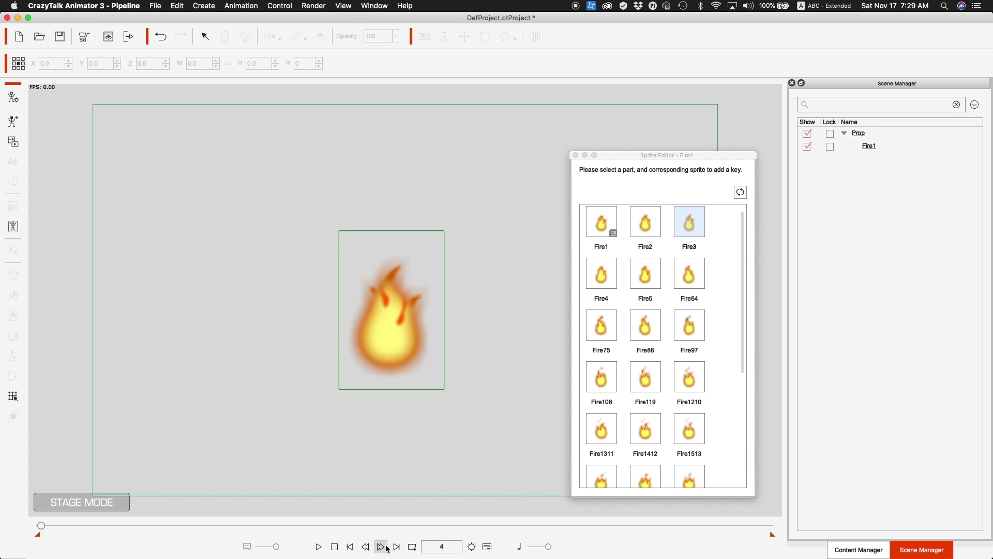
click(597, 277)
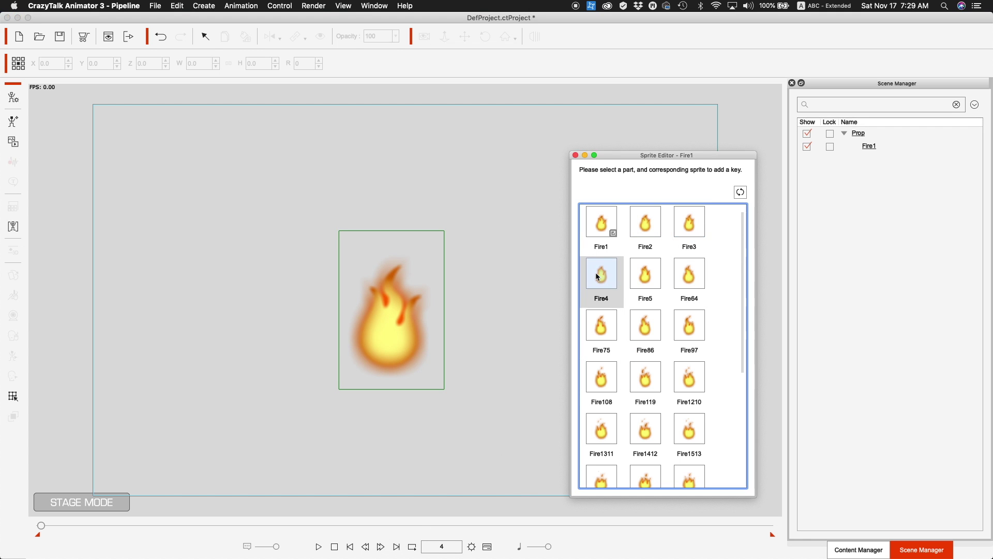
click(381, 546)
click(645, 273)
Key the following flame sprites one per frame on the next frames.
click(381, 546)
click(689, 273)
click(381, 547)
click(601, 325)
click(381, 546)
click(689, 325)
click(381, 547)
click(601, 376)
click(381, 546)
click(645, 377)
click(689, 377)
click(601, 428)
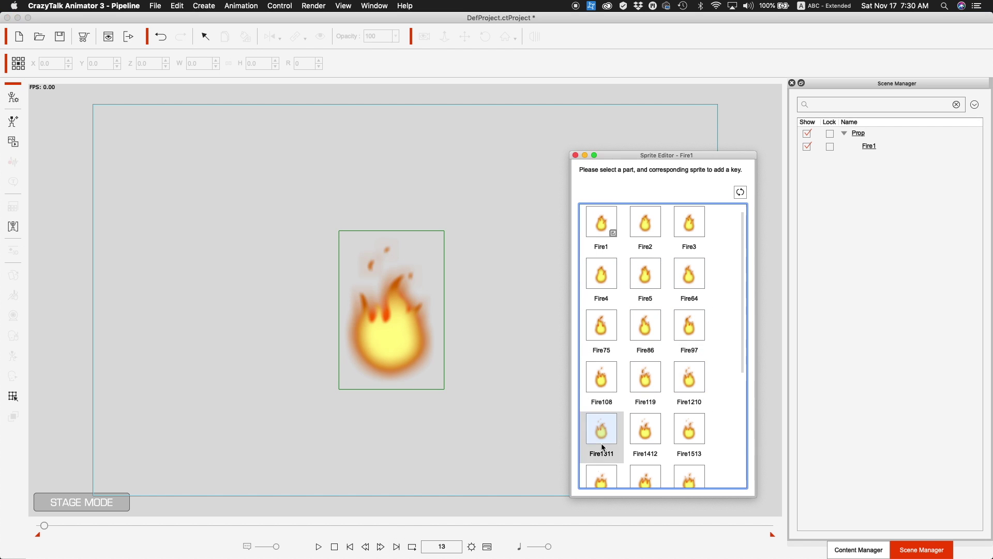
click(645, 428)
click(689, 428)
Key the remaining flame sprites up to Fire2422 at frame 24, then close the Sprite Editor.
click(381, 546)
scroll(654, 306, down, 5)
click(601, 298)
click(646, 298)
click(689, 297)
click(601, 349)
click(645, 349)
click(381, 546)
click(689, 349)
click(601, 401)
click(646, 401)
click(689, 401)
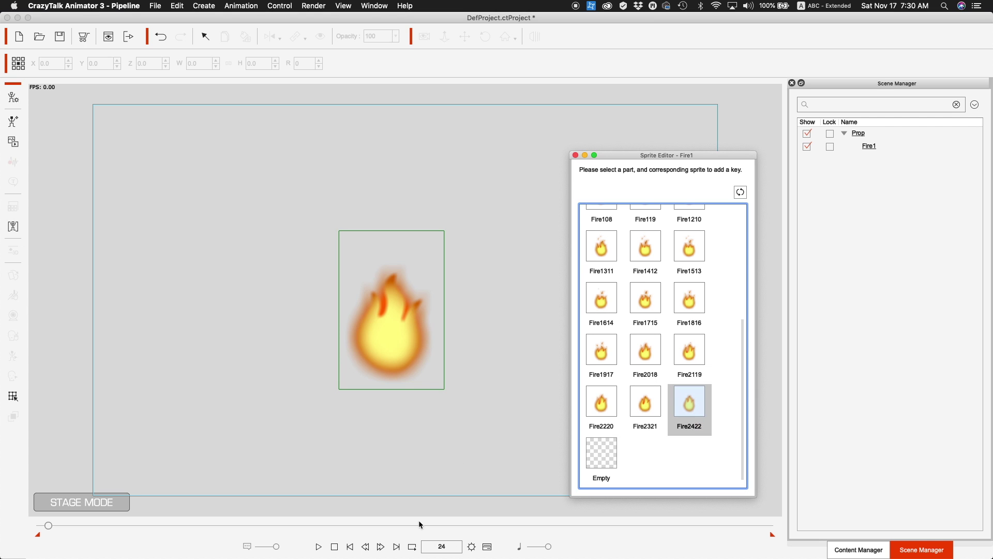
click(575, 155)
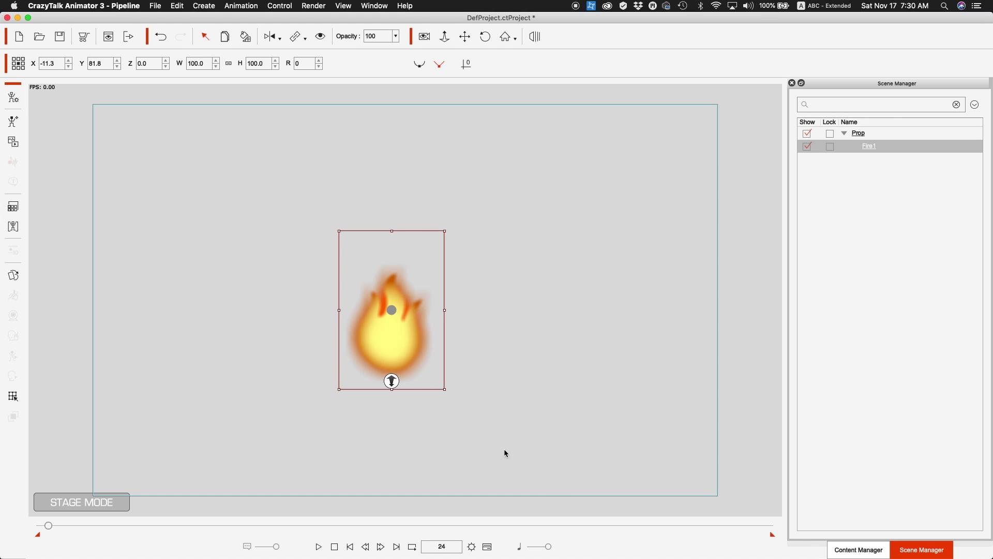
On the fire's timeline, mark frames 1–24 as a Collect Clip range.
click(488, 546)
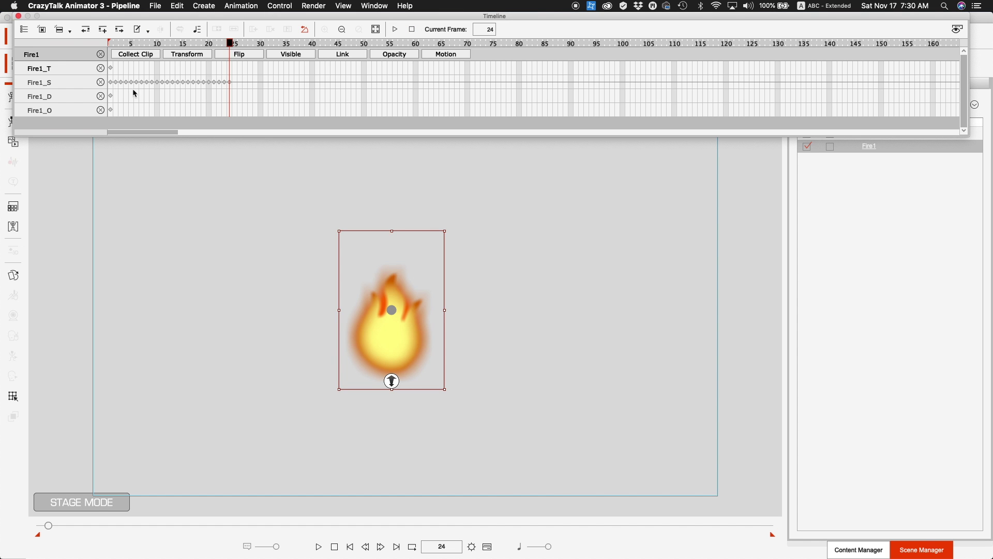
drag(230, 42, 230, 69)
click(130, 55)
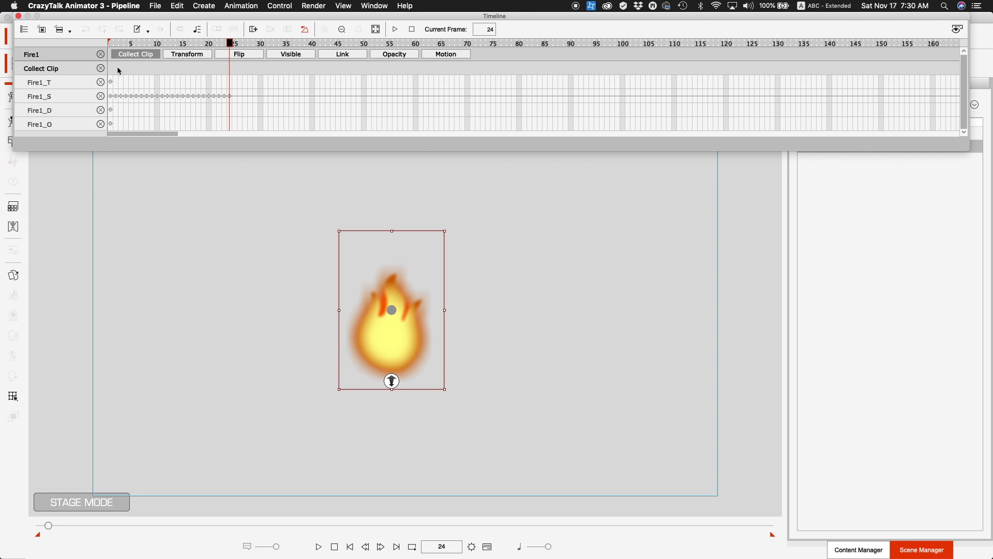
drag(111, 71, 229, 76)
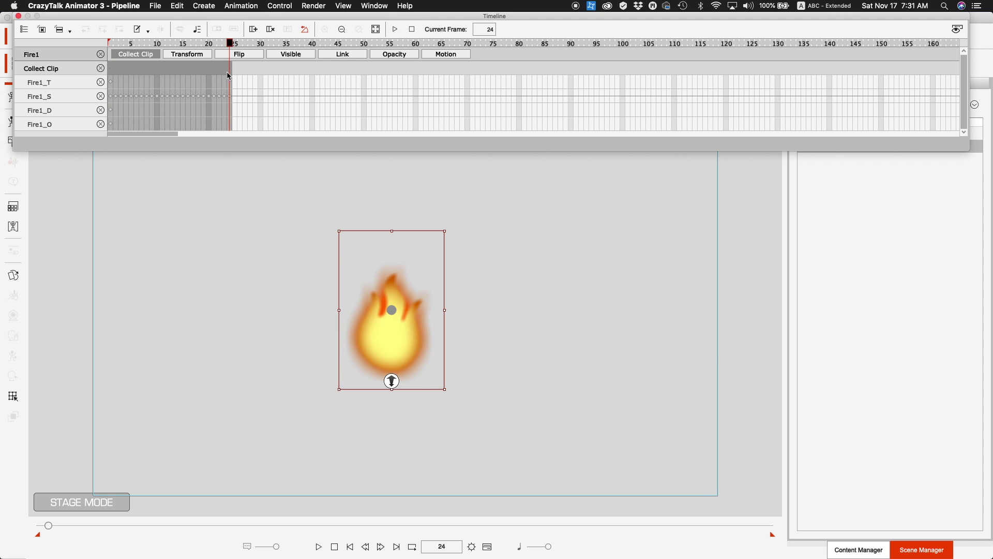
Add the collected range to the Action Menu as 'Flame Animation'.
right_click(230, 72)
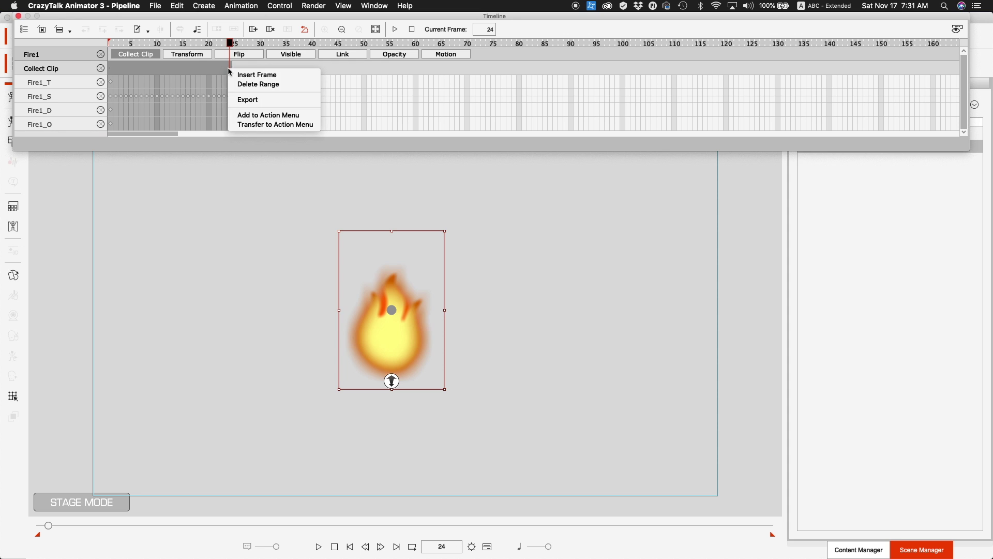
click(249, 116)
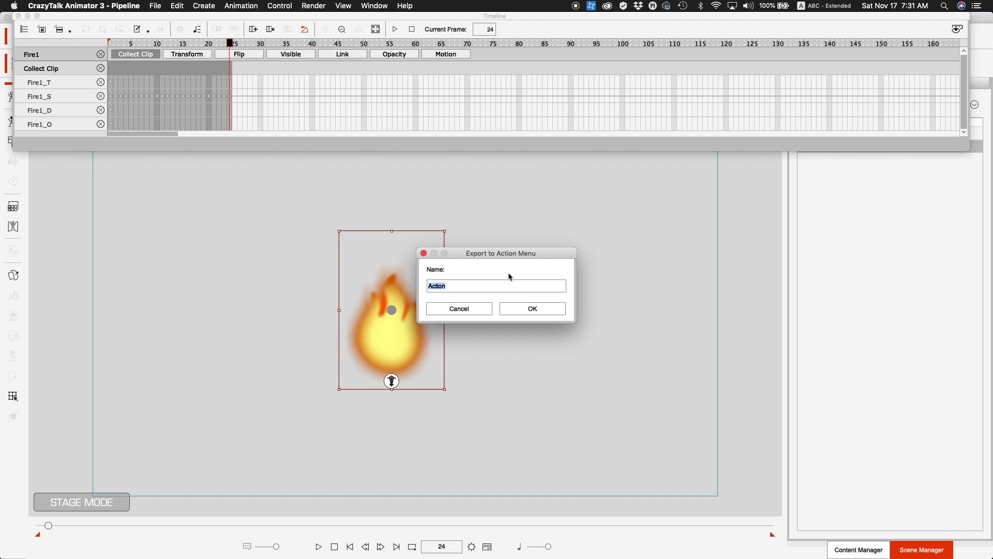
text(Flame Animation)
key(Return)
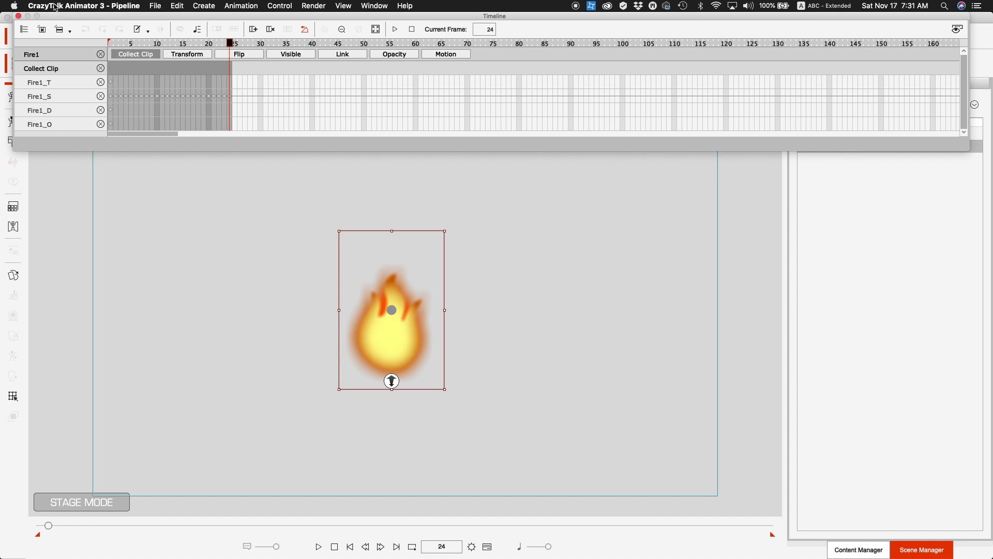
Close the timeline and remove the fire prop's existing object animation at frame 1.
click(19, 16)
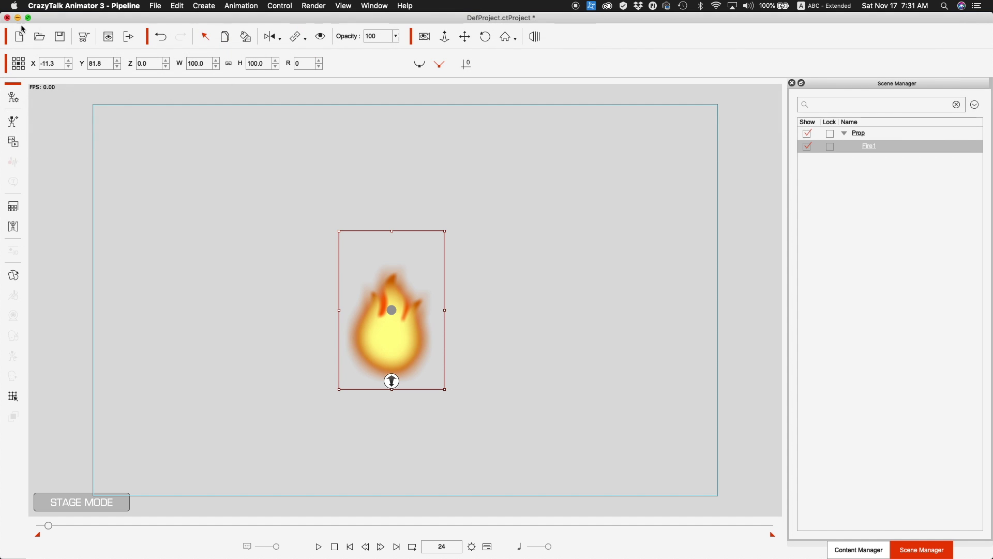
right_click(391, 310)
mouse_move(432, 322)
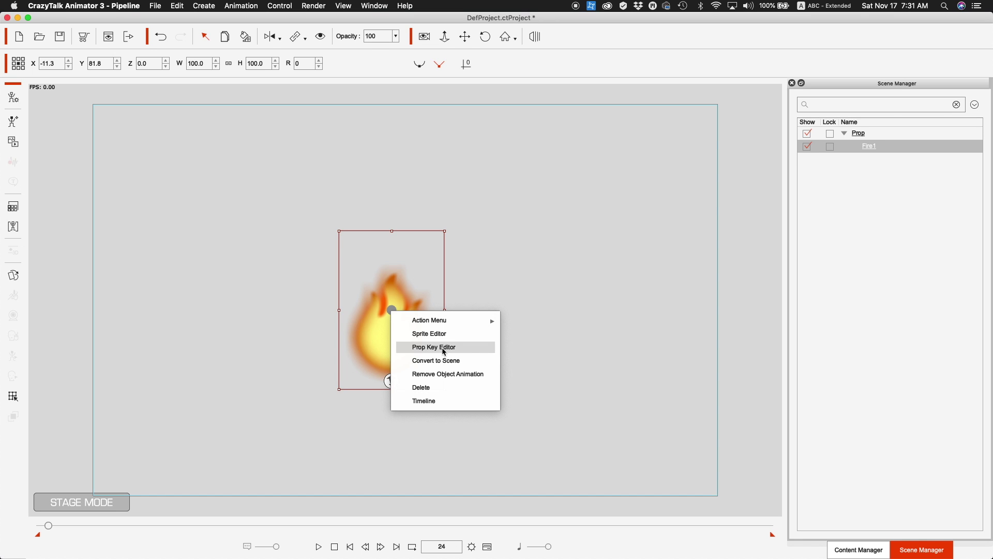
click(356, 259)
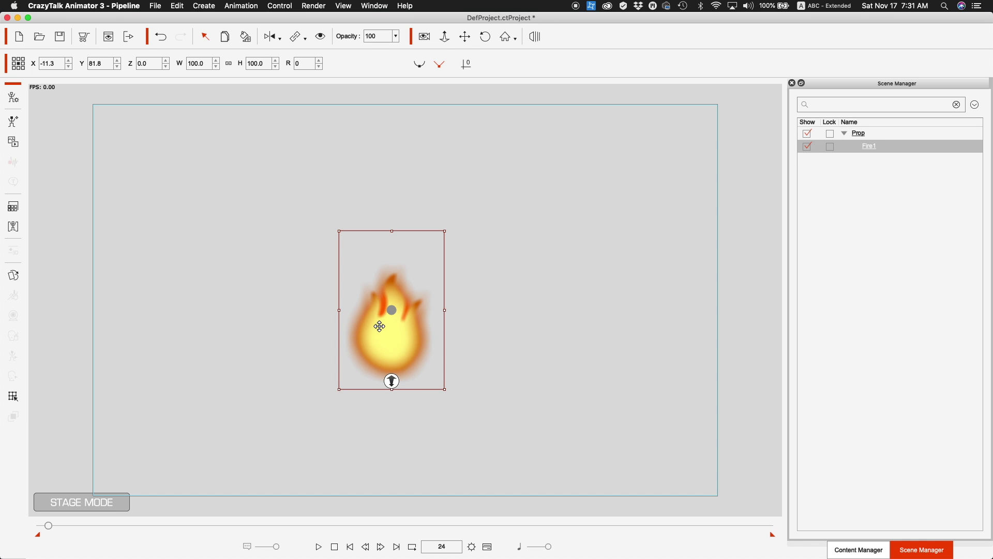
click(348, 547)
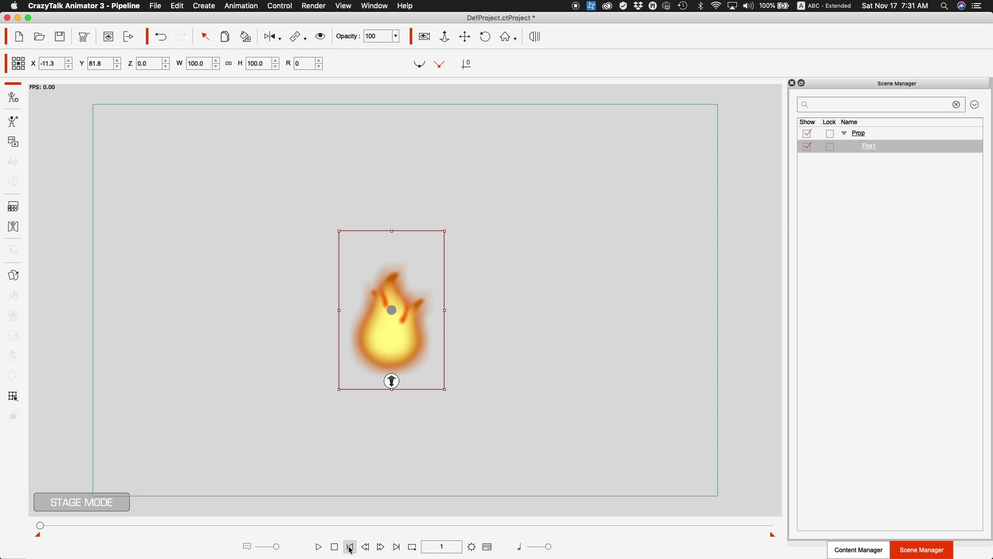
right_click(387, 352)
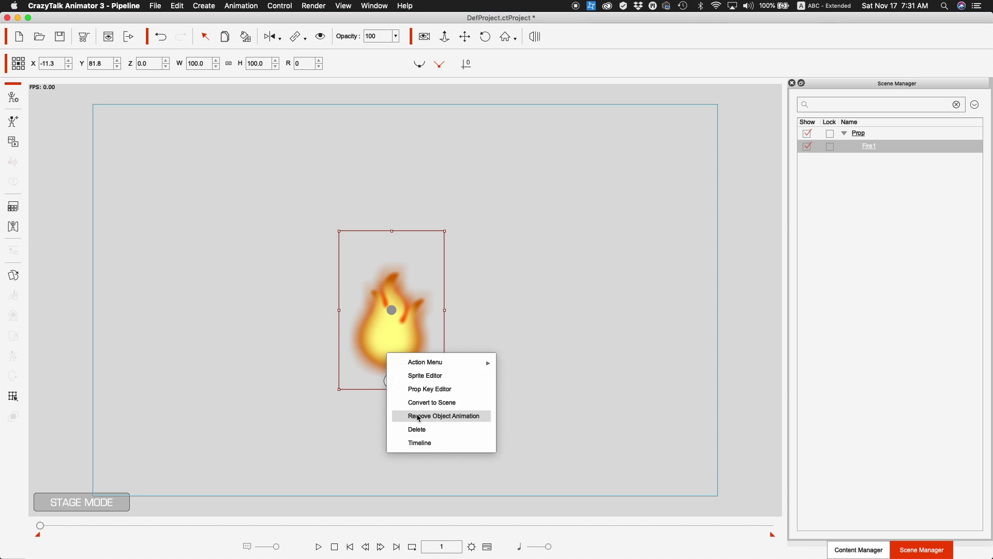
click(415, 413)
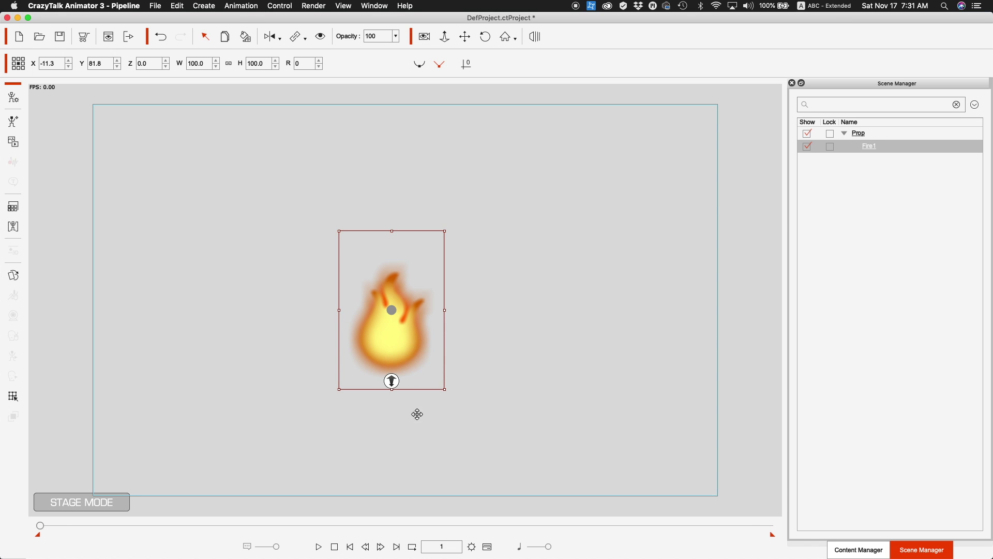
Apply the Flame Animation action to the fire prop.
right_click(365, 321)
mouse_move(440, 329)
click(500, 353)
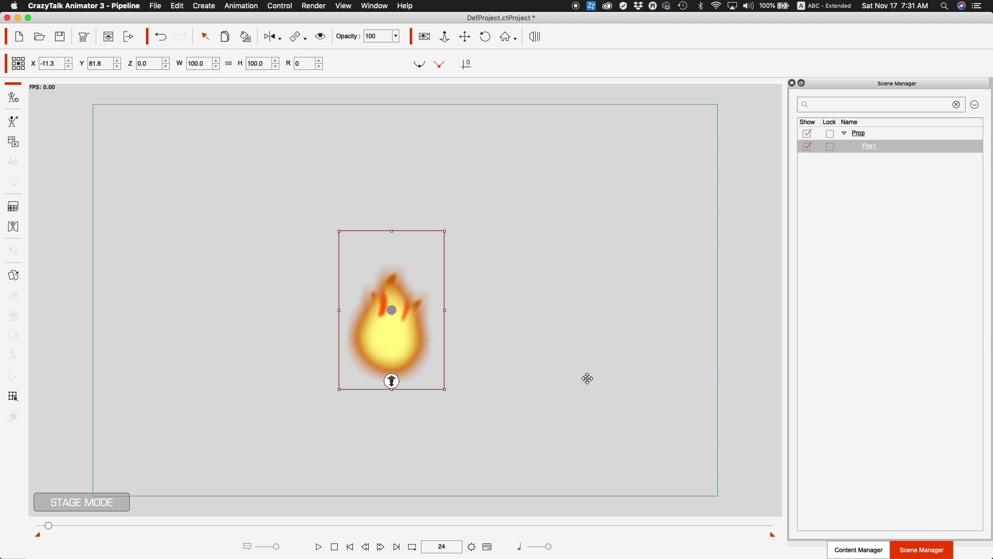
Stretch the Flame Animation clip on the fire's Motion track toward frame 93 and play it back.
click(488, 546)
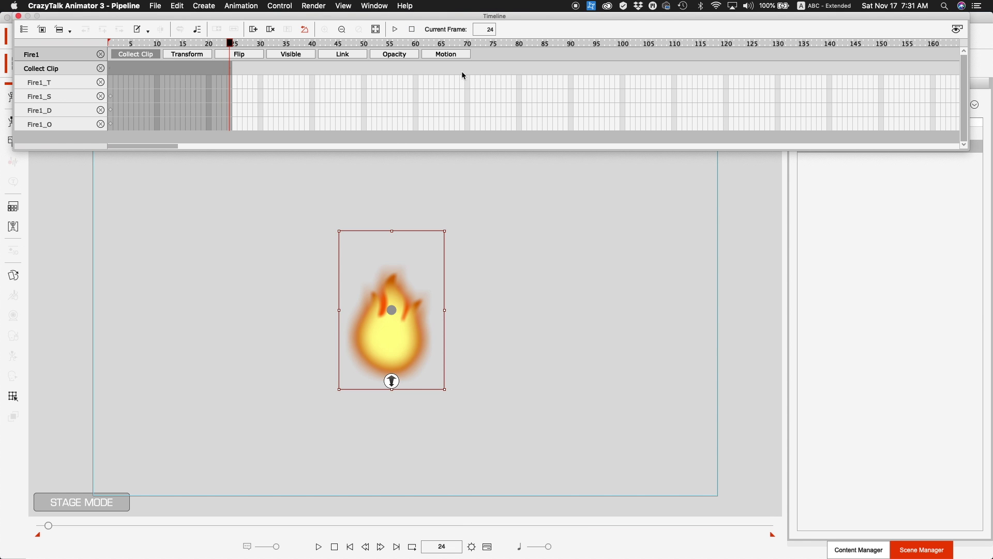
click(455, 55)
click(149, 83)
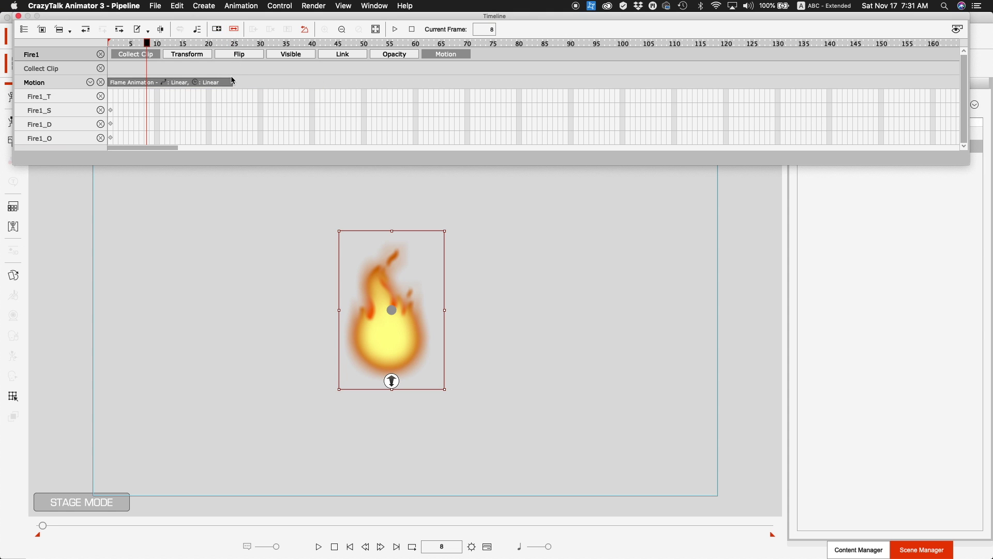
drag(234, 82, 589, 83)
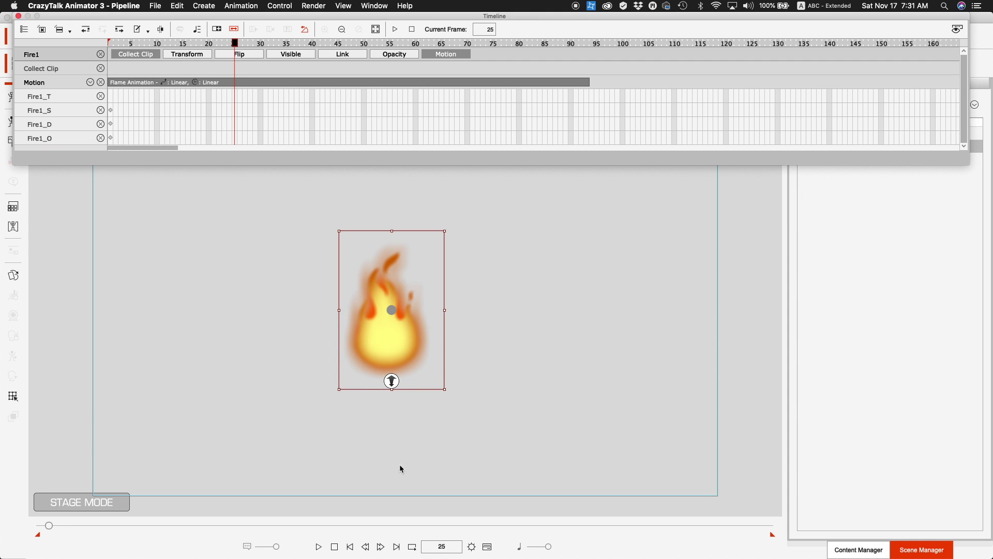
click(350, 547)
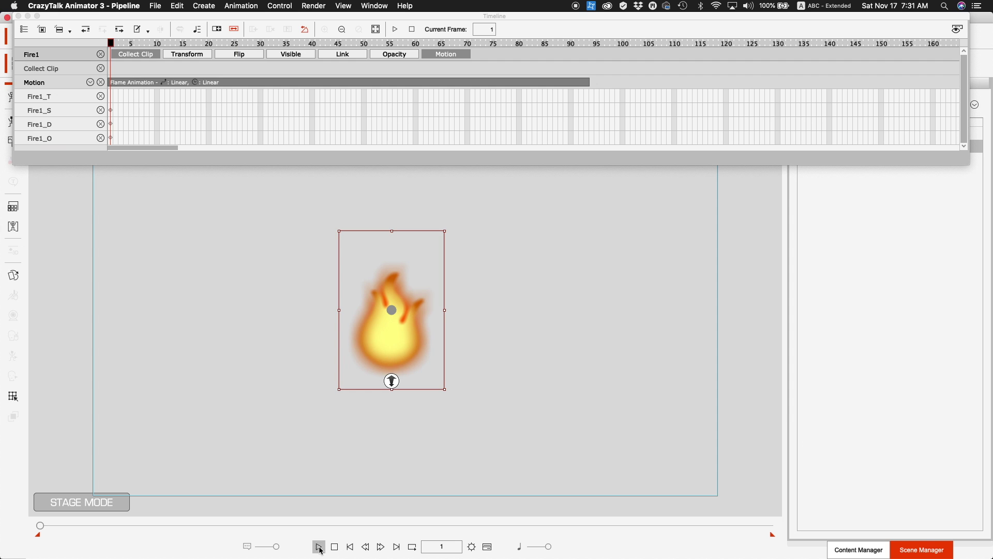
click(319, 547)
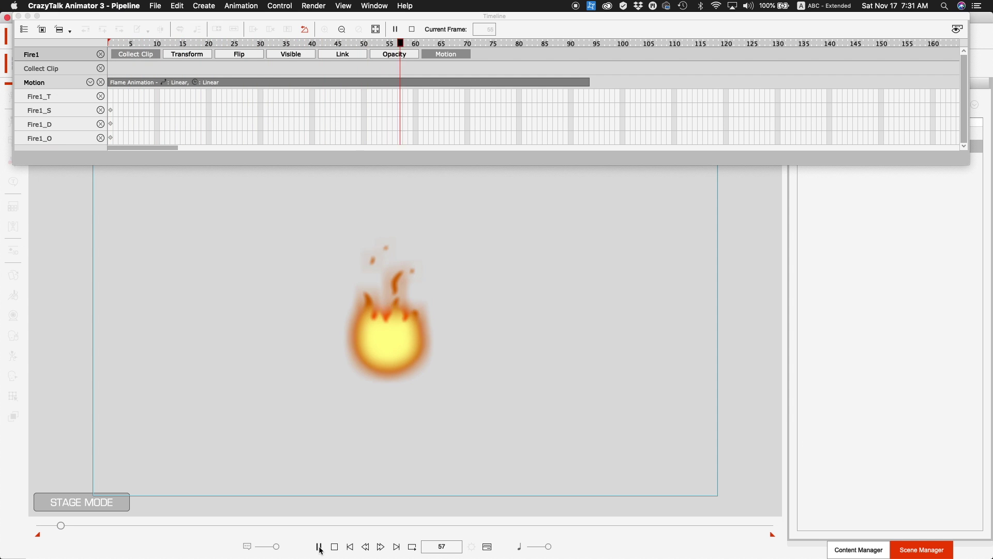
click(350, 547)
Restore the clip length, switch to Loop mode, extend the loop to about frame 160, and preview.
drag(590, 83, 398, 82)
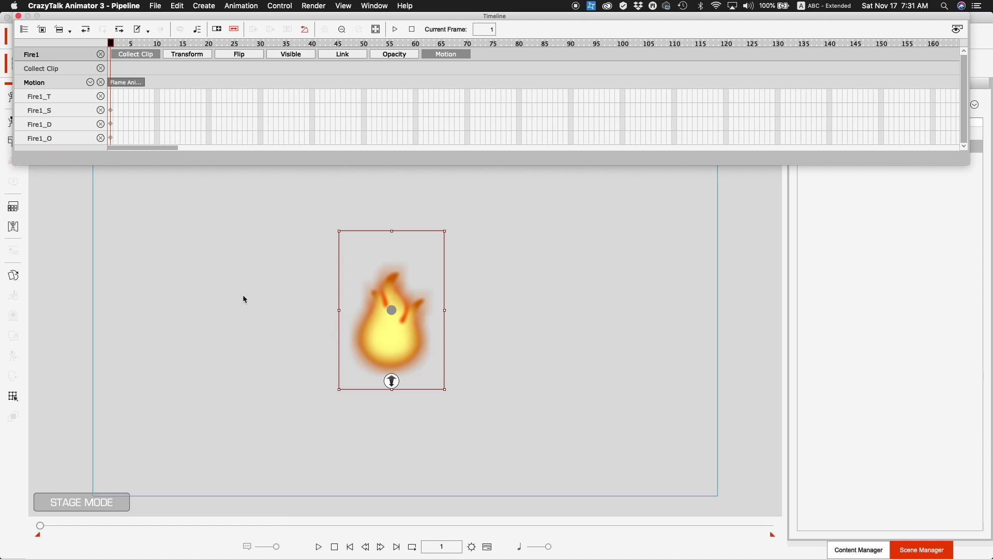
click(217, 29)
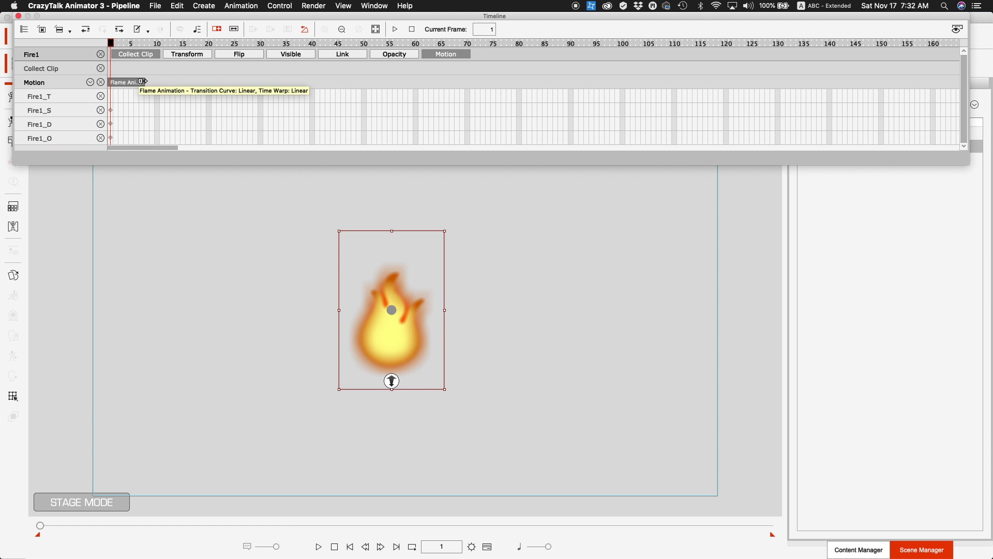
drag(325, 98, 928, 79)
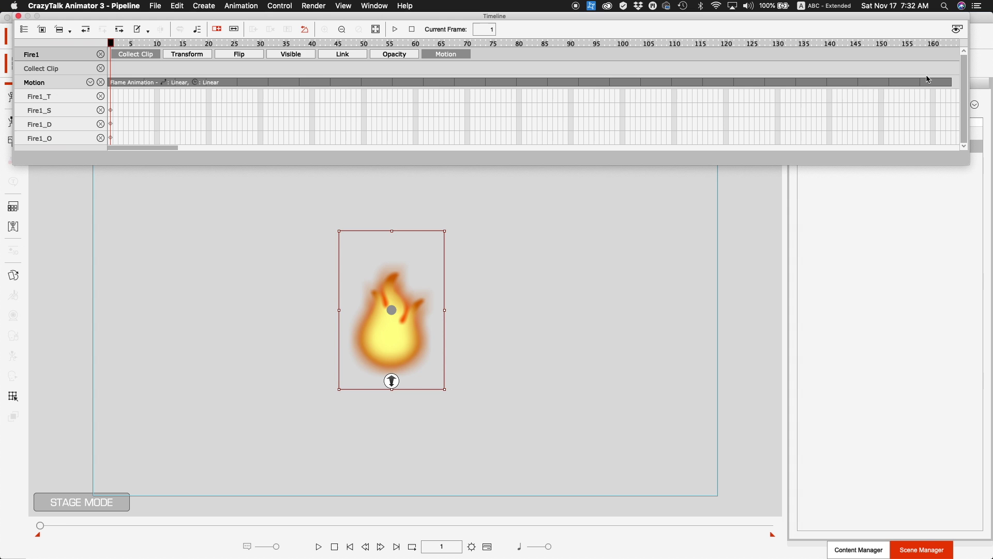
click(317, 547)
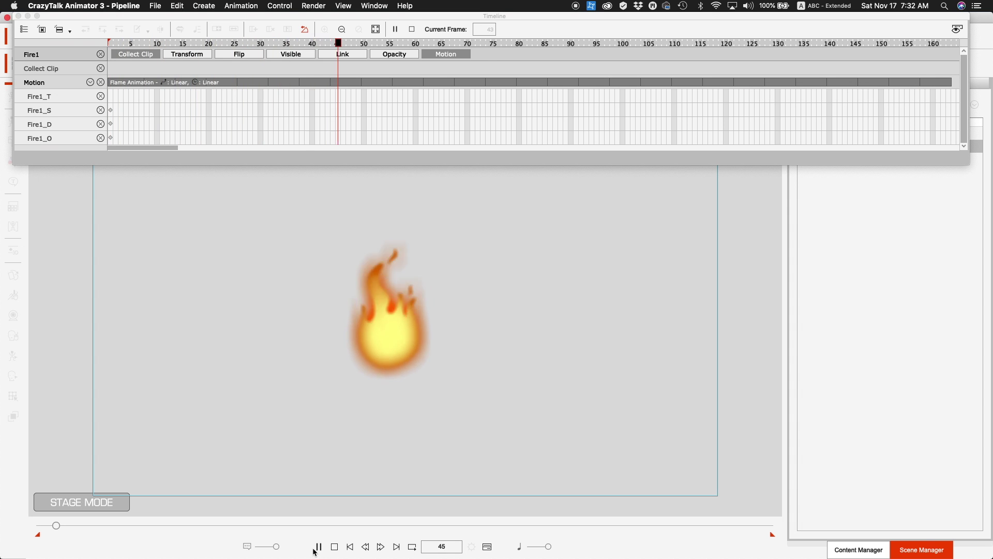
click(355, 548)
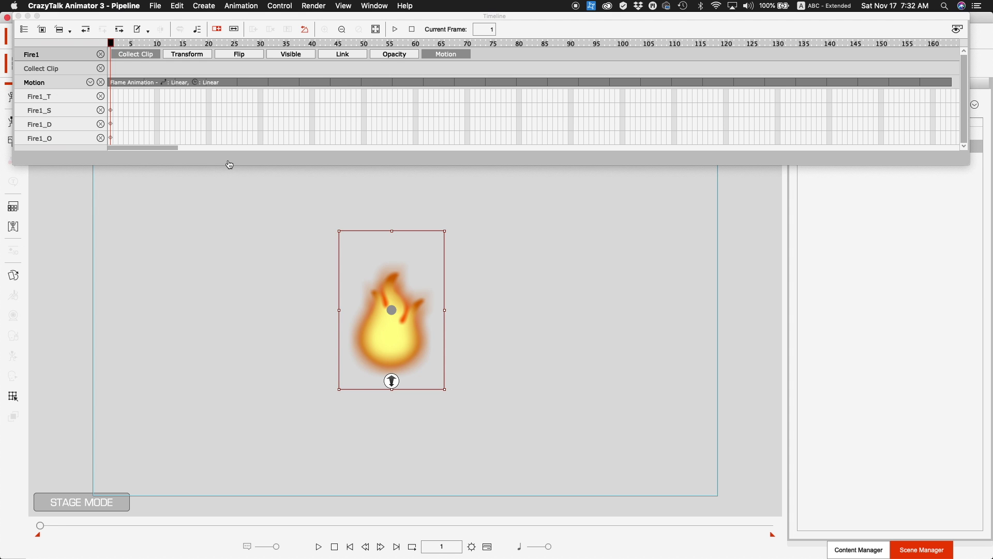
click(17, 18)
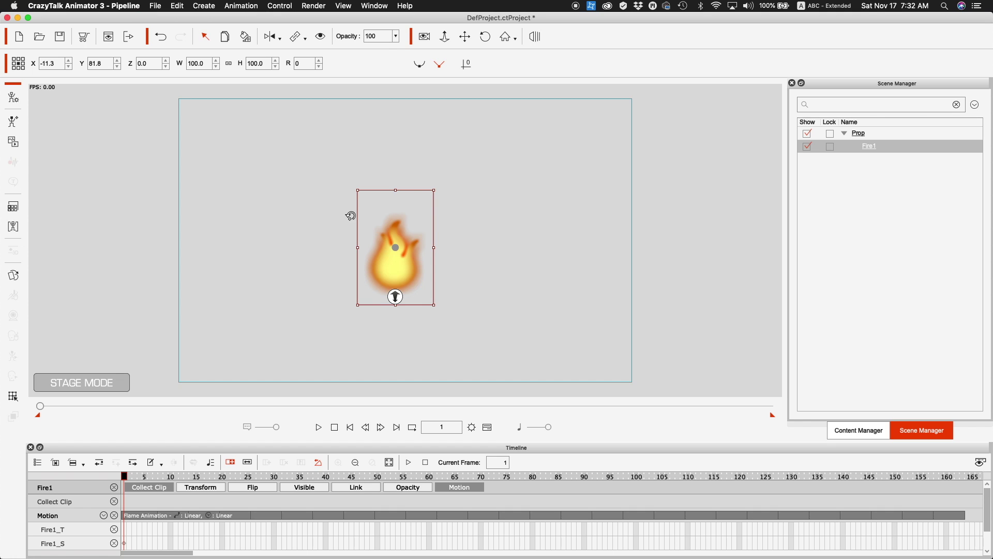
drag(397, 239, 379, 246)
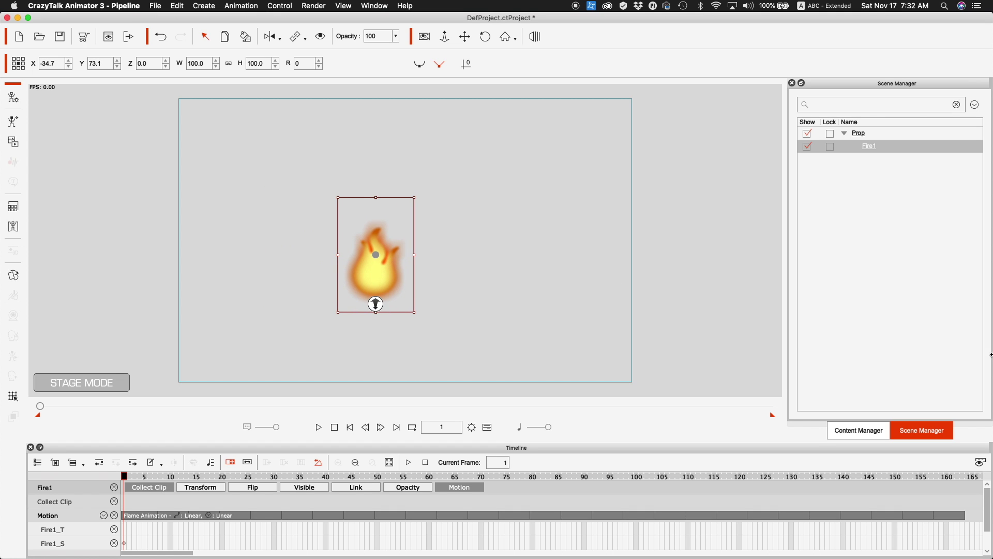
drag(740, 451, 707, 548)
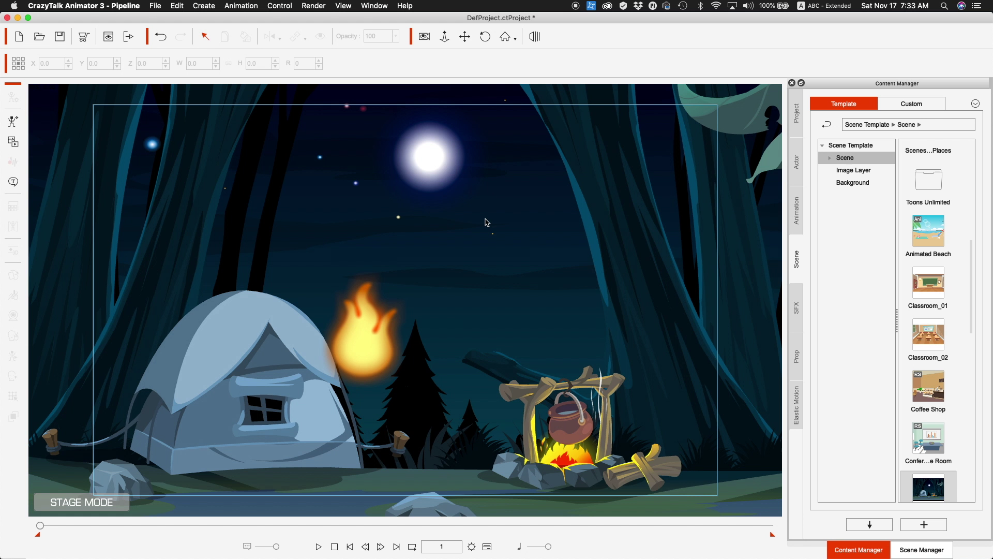
Select the flame, then the campfire, and play then pause the scene preview.
click(375, 335)
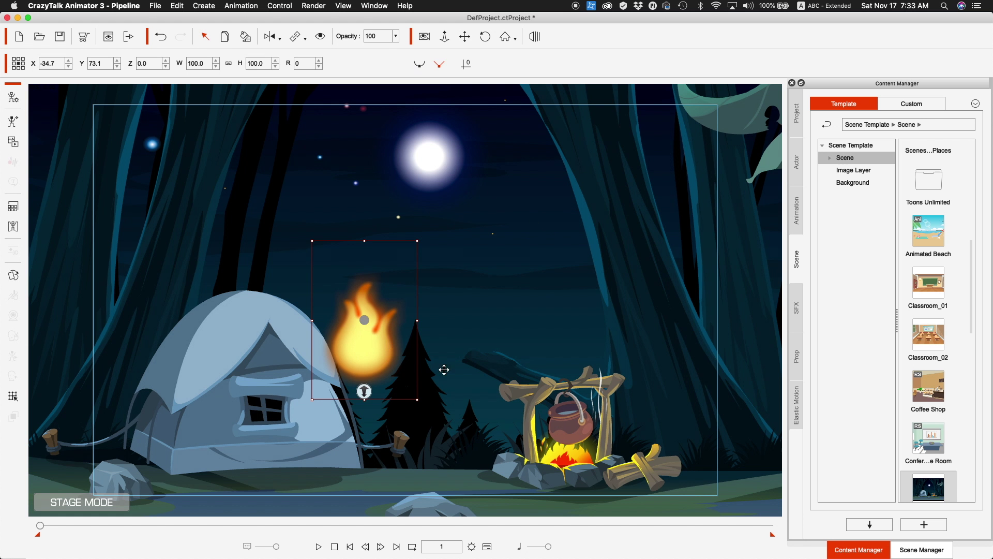
click(567, 456)
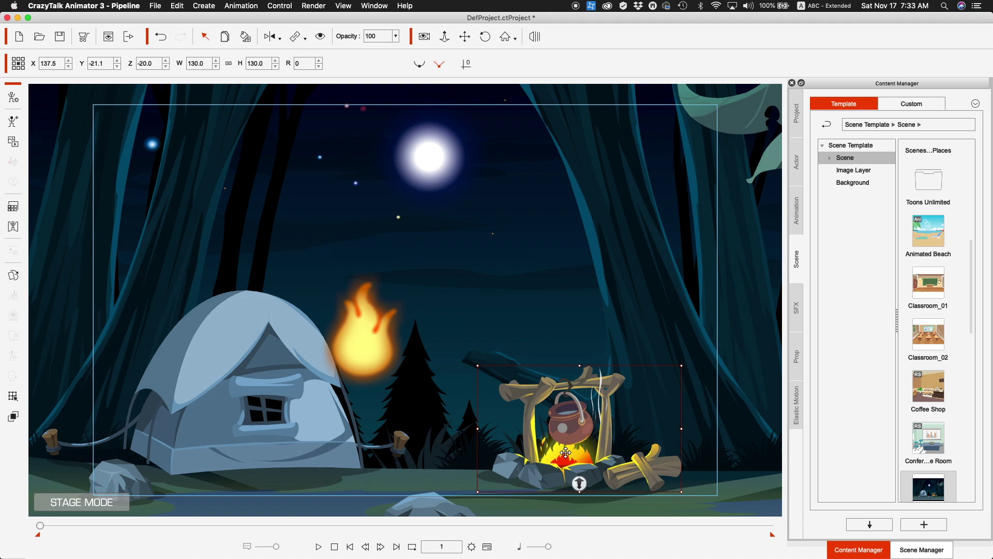
click(319, 547)
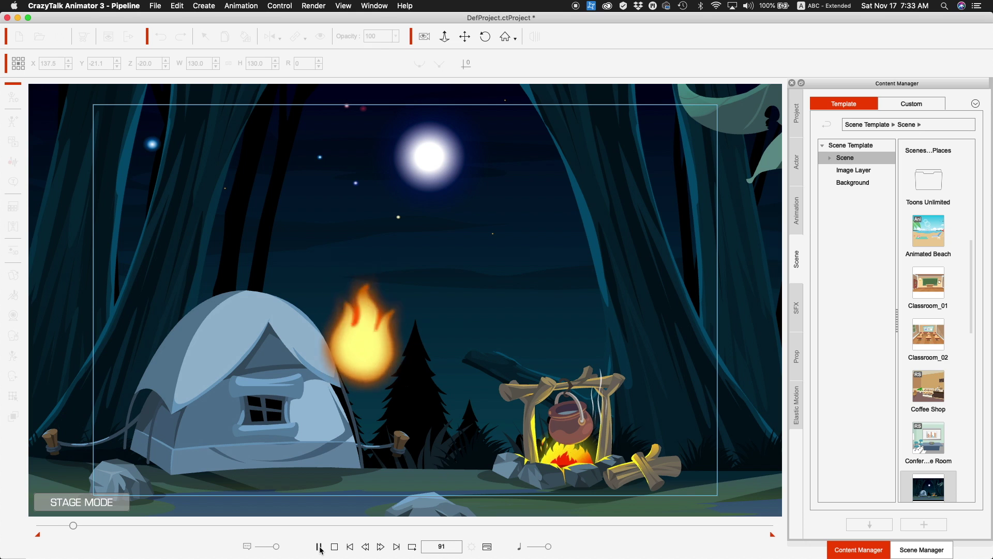
click(319, 547)
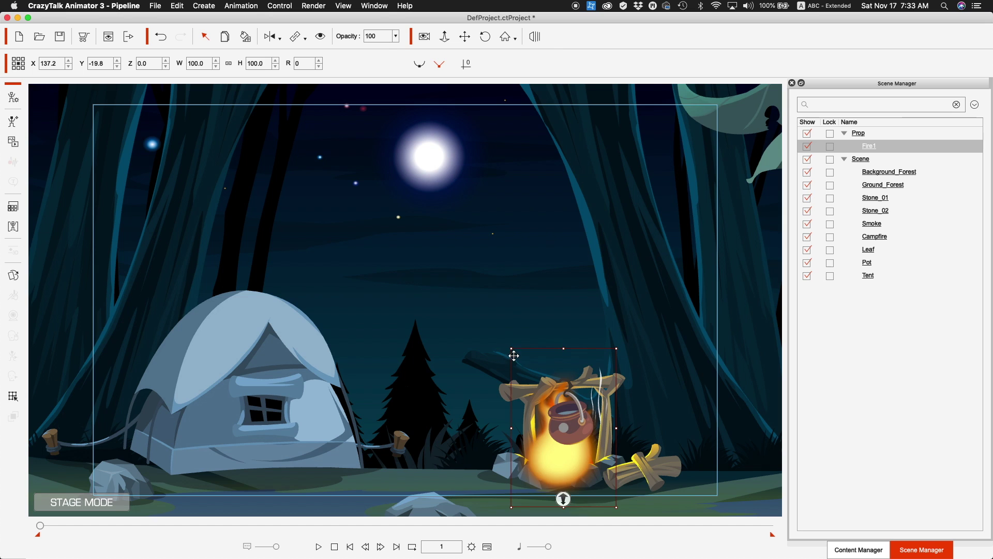
Settle Fire1 inside the campfire, scaled down to 68.7% with depth -5.
drag(513, 356, 527, 373)
drag(551, 440, 560, 464)
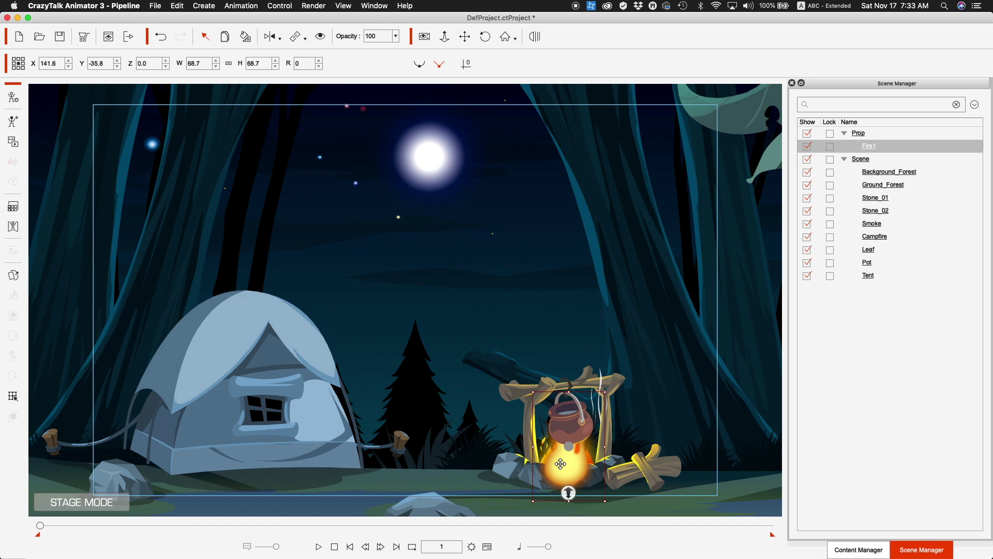
key(Page_Up)
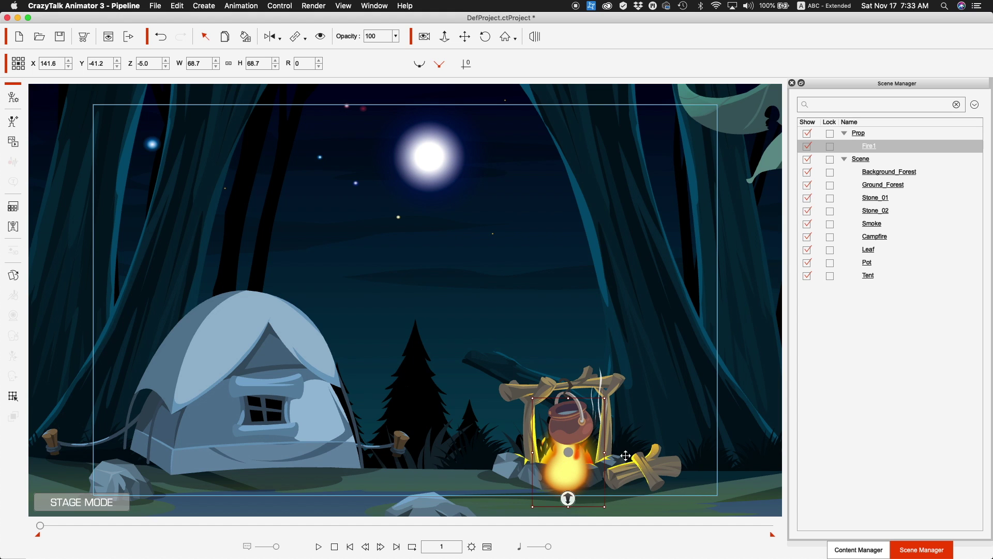
Nudge the campfire slightly left and down, then preview the scene and rewind to frame 1.
click(650, 473)
drag(650, 472, 647, 473)
click(318, 546)
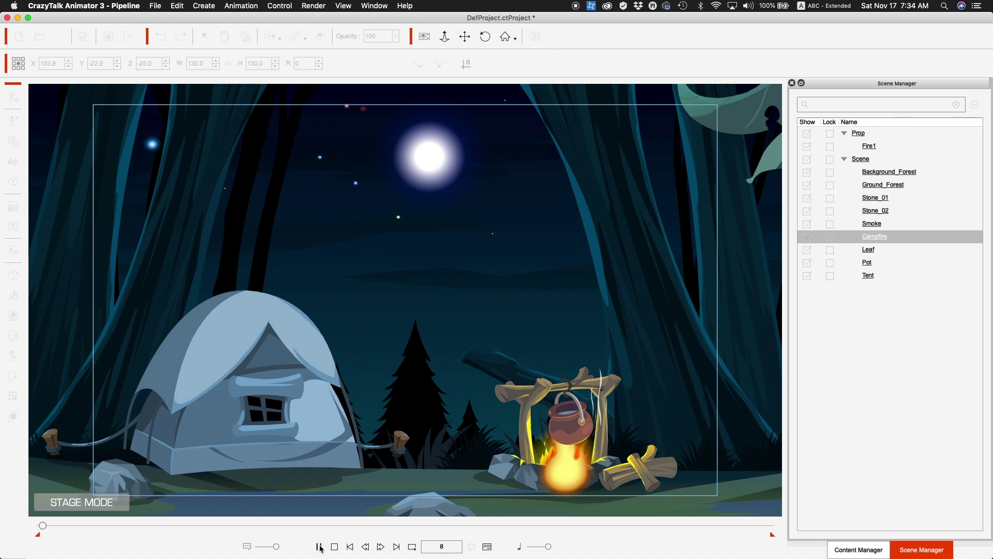
click(349, 547)
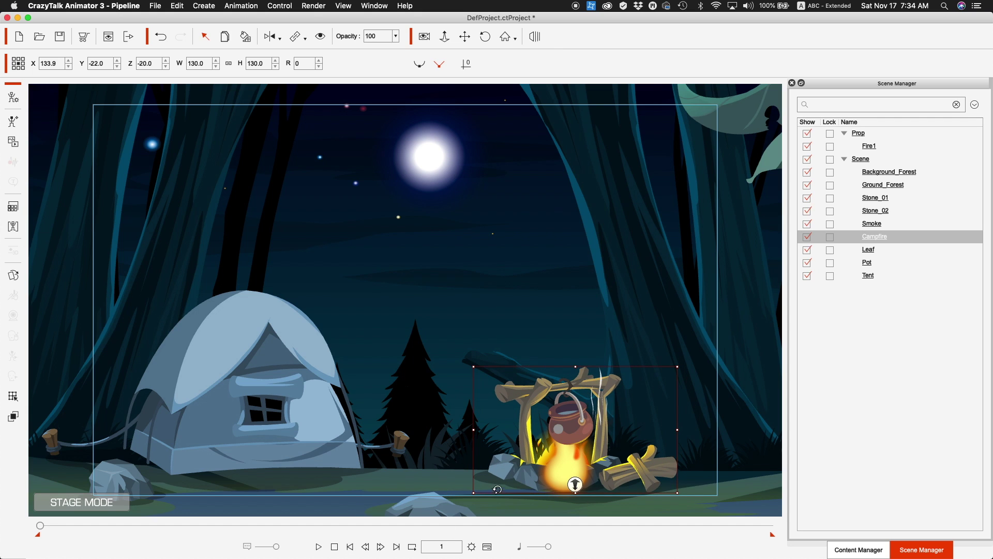
Apply the Flame Animation action from the Action Menu to the Fire1 prop.
right_click(565, 470)
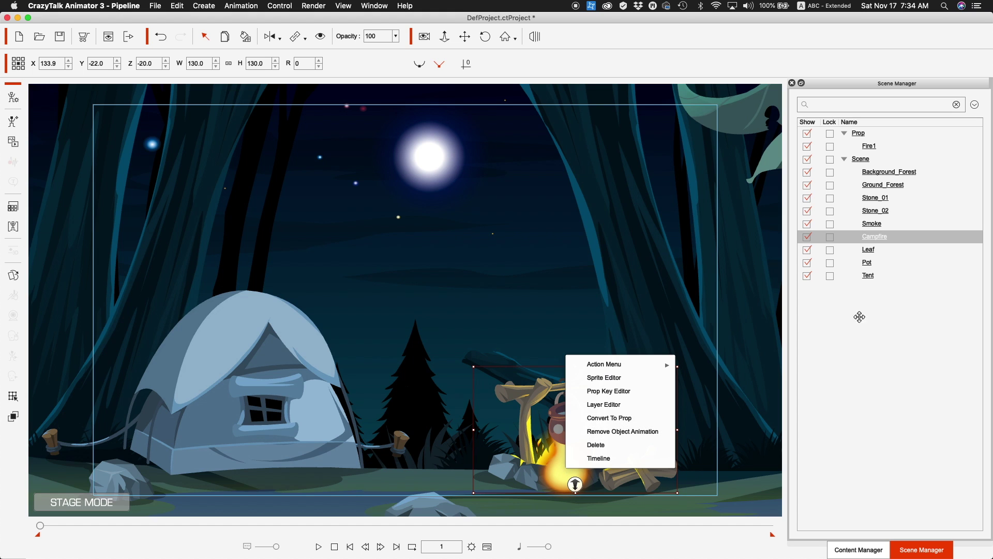
click(875, 146)
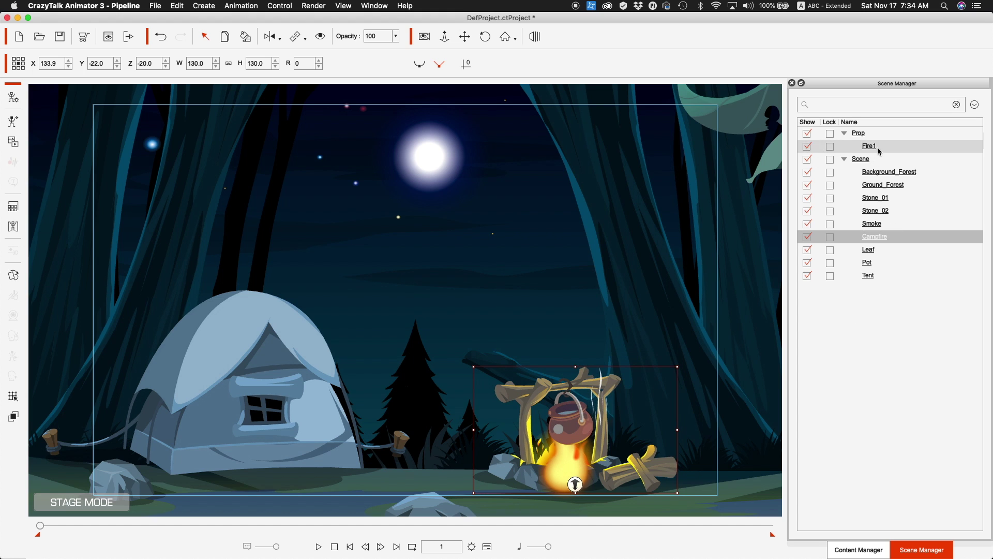
right_click(573, 469)
mouse_move(627, 376)
click(725, 393)
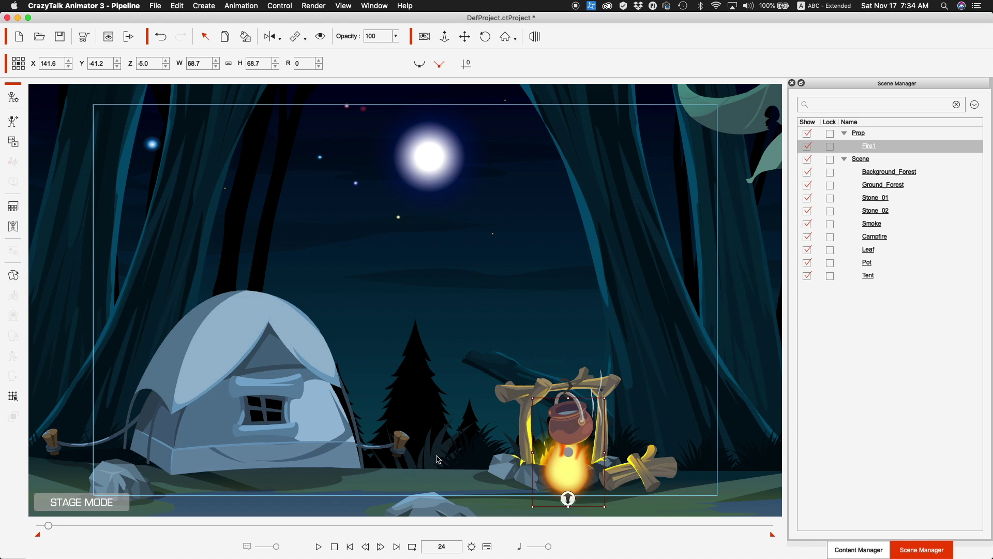
Stretch Fire1's Flame Animation clip on the Motion track out to the project end, about frame 2000.
click(493, 546)
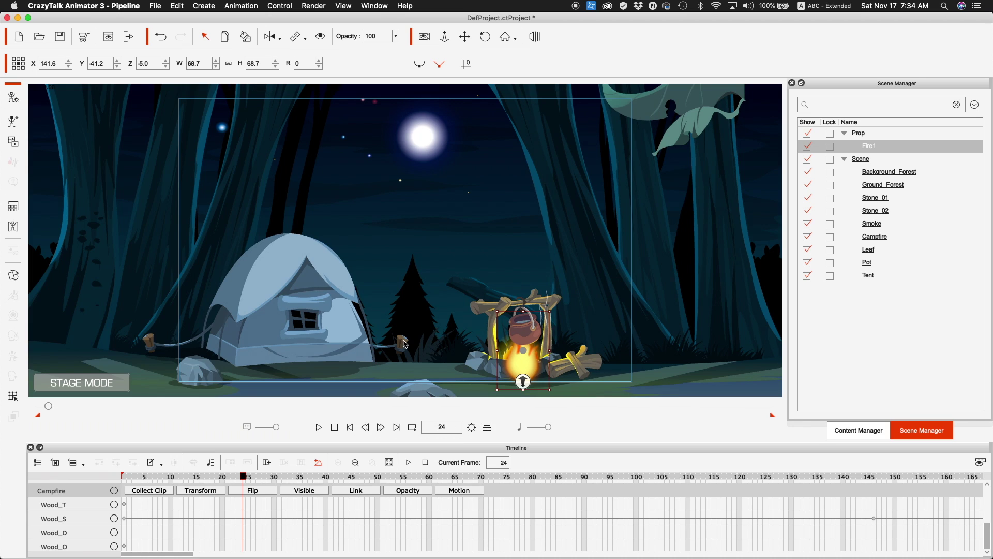
scroll(470, 494, up, 5)
scroll(470, 494, up, 1)
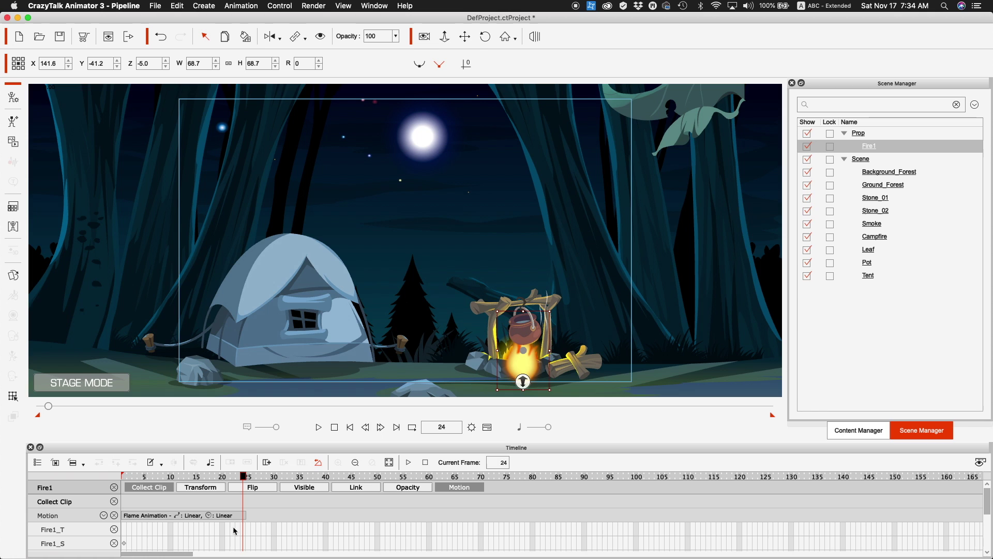
drag(245, 515, 983, 515)
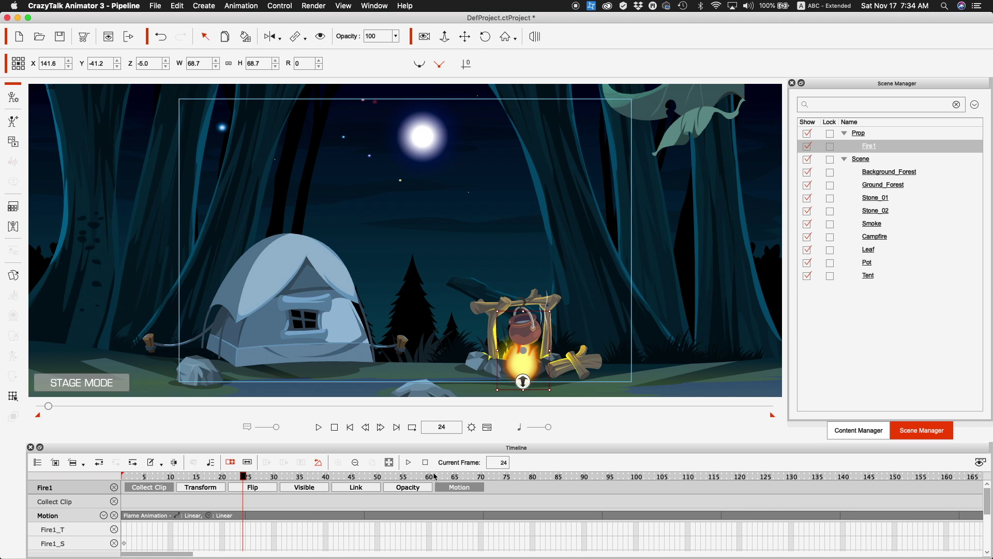
click(354, 462)
click(355, 462)
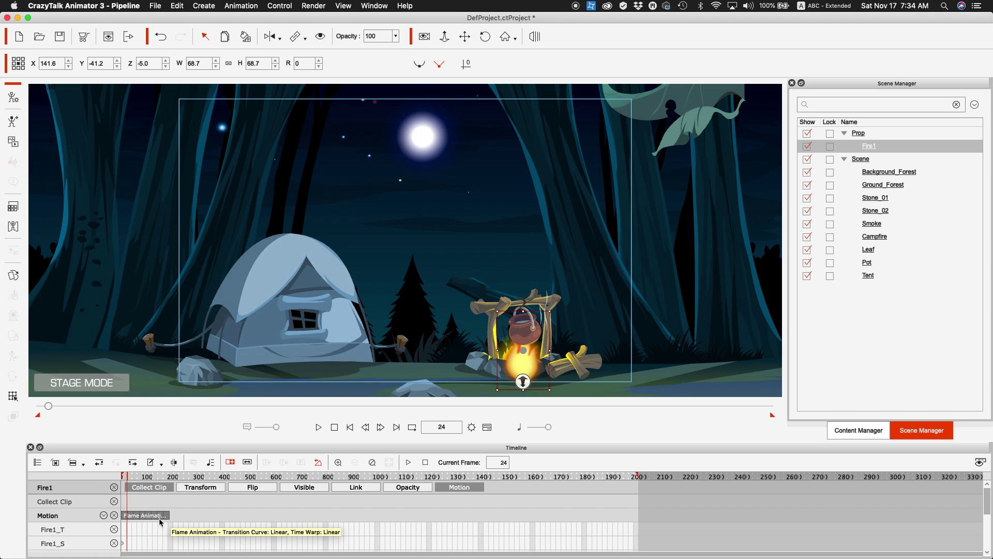
drag(166, 516, 668, 508)
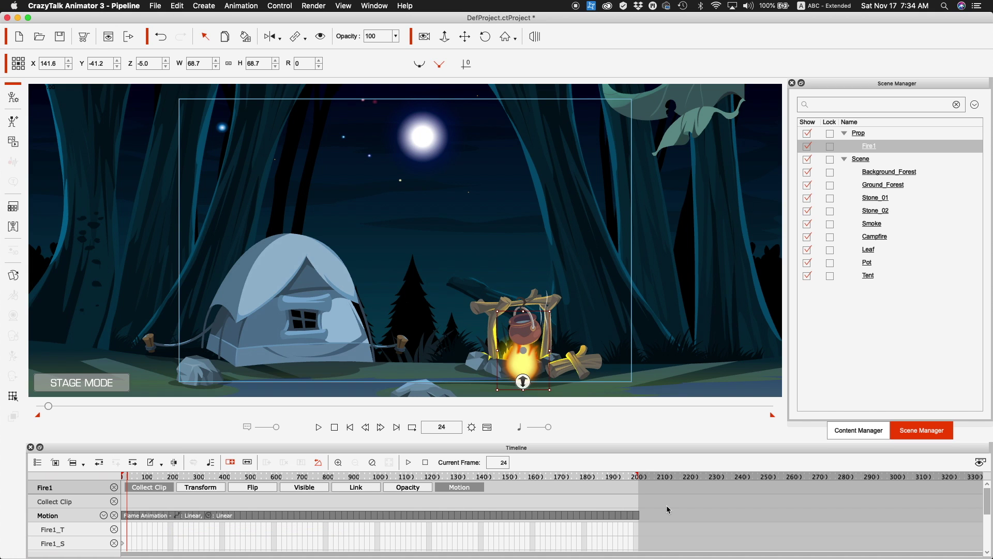
click(30, 447)
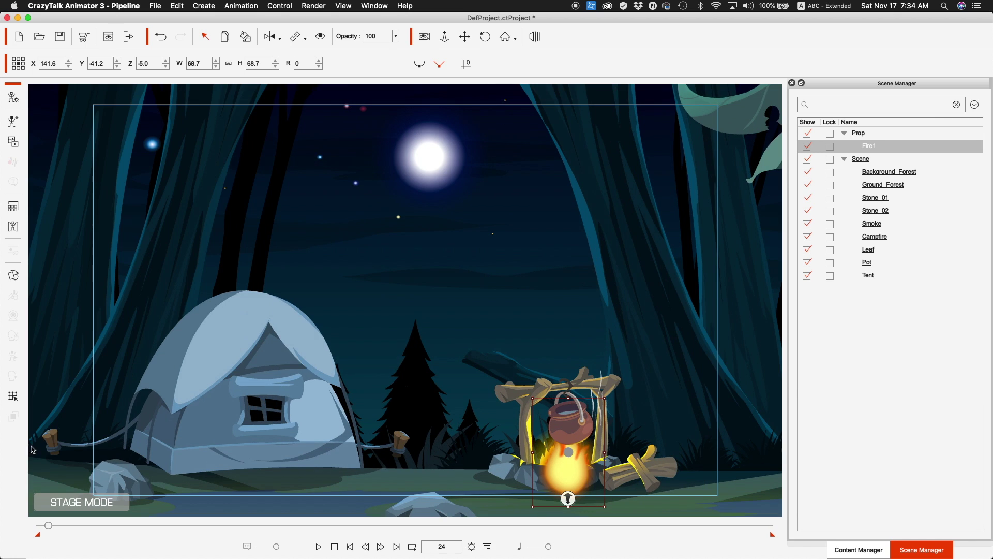
Play the campsite preview and pause it at frame 365.
click(319, 547)
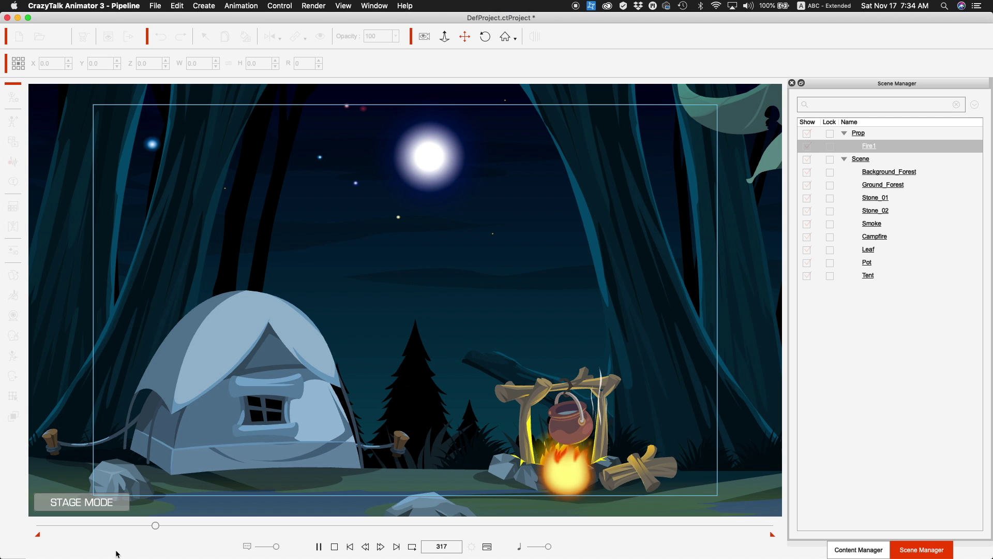
click(319, 546)
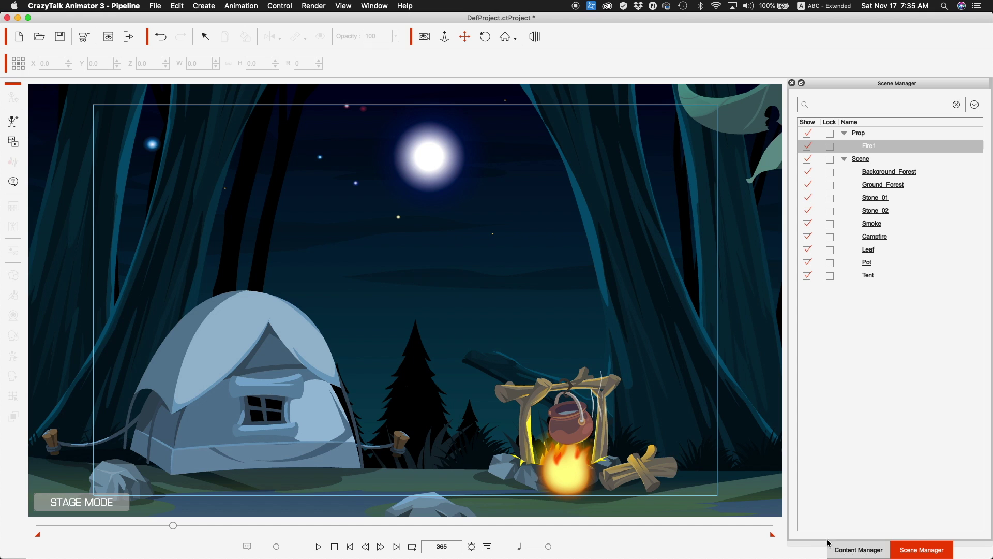
Show the Content Manager's Custom Prop library and locate the PNG Fire prop's file.
click(856, 552)
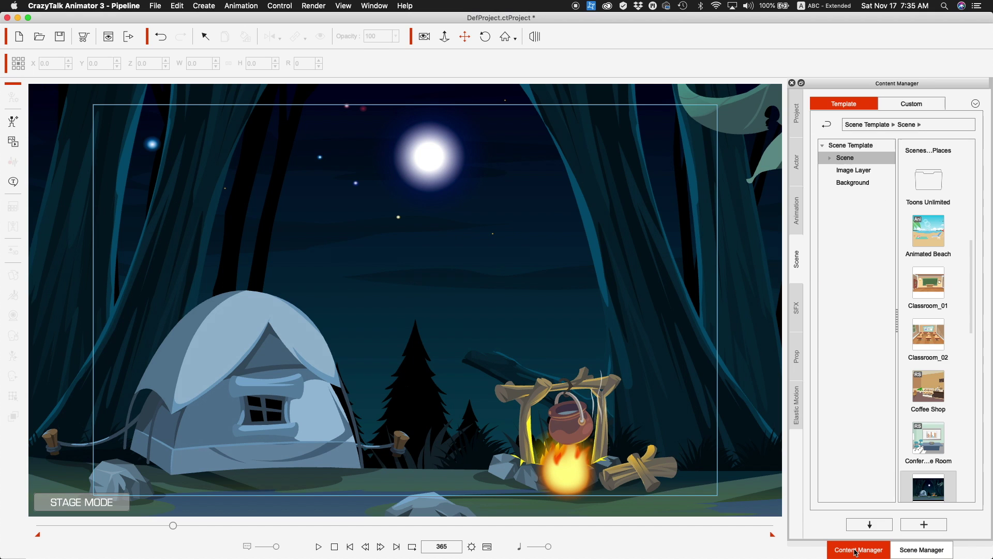
click(797, 358)
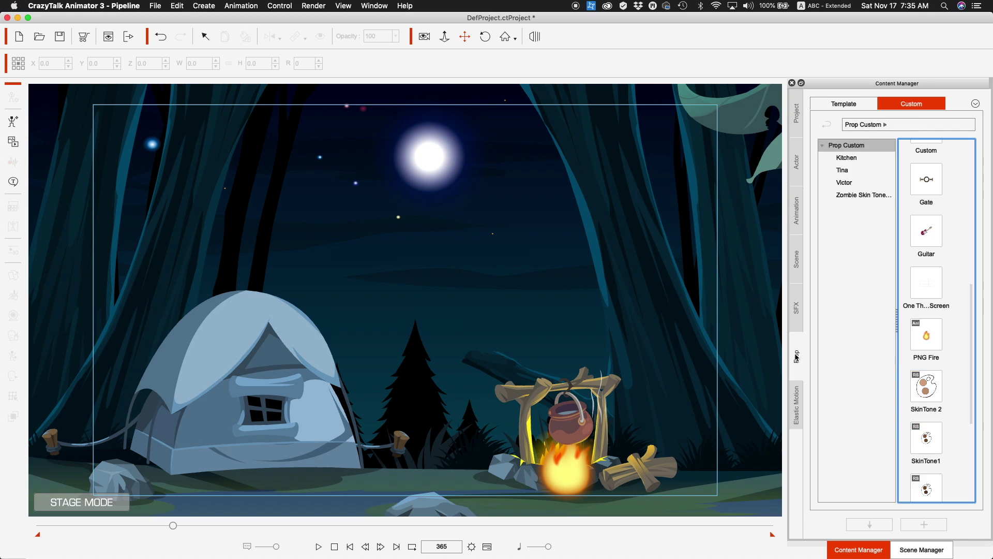
click(931, 340)
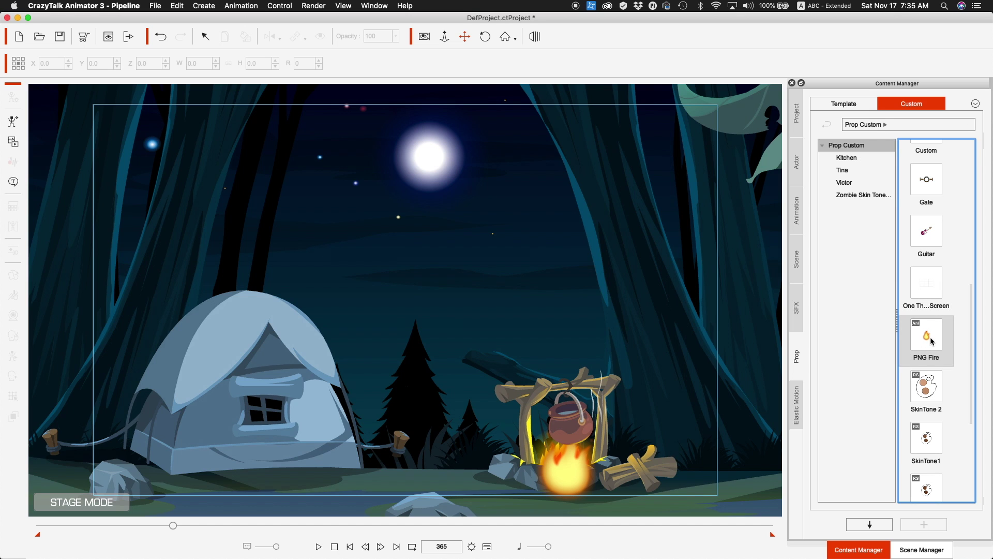
right_click(931, 339)
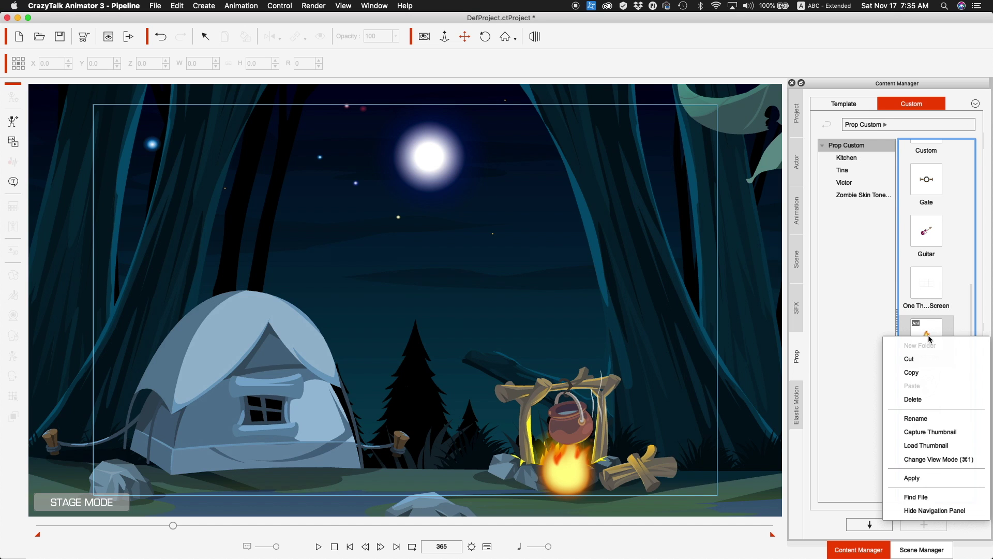
click(937, 498)
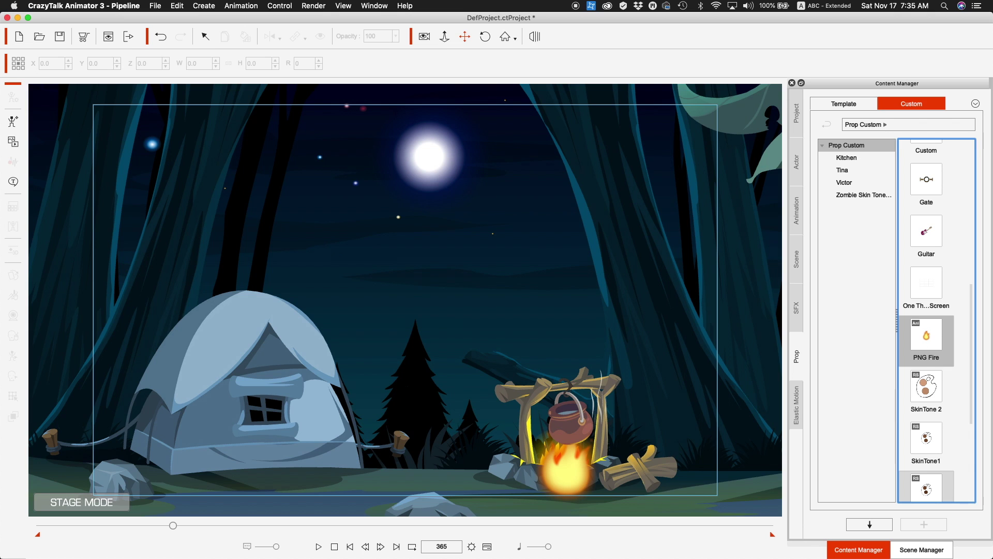